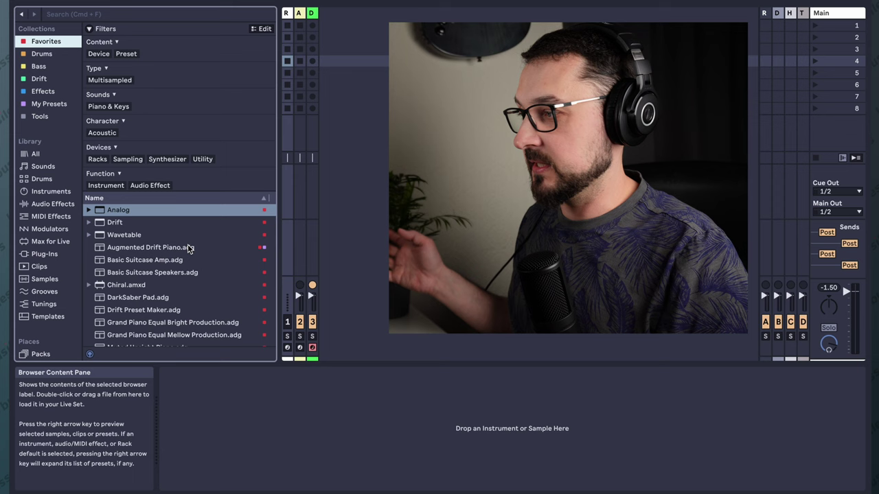
- Load the Reflectere Piano (Multisampled) preset from Favorites onto a new MIDI track 4
scroll(164, 281, down, 10)
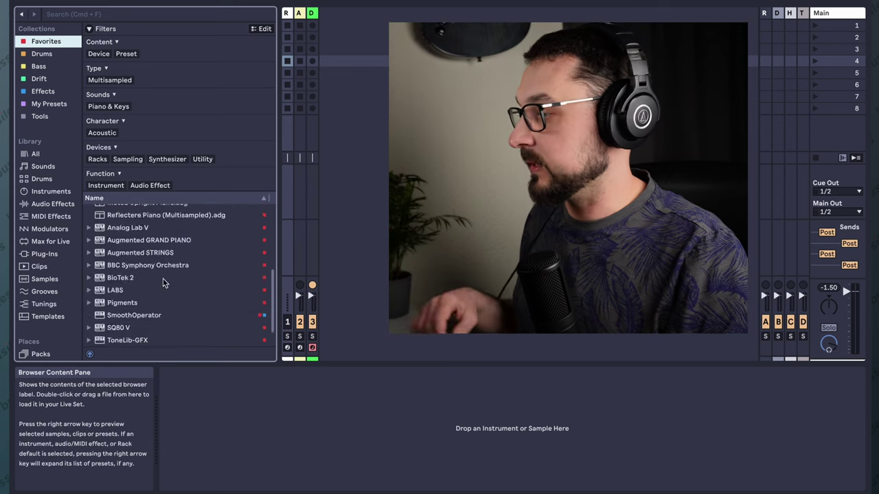
scroll(155, 310, up, 10)
click(135, 302)
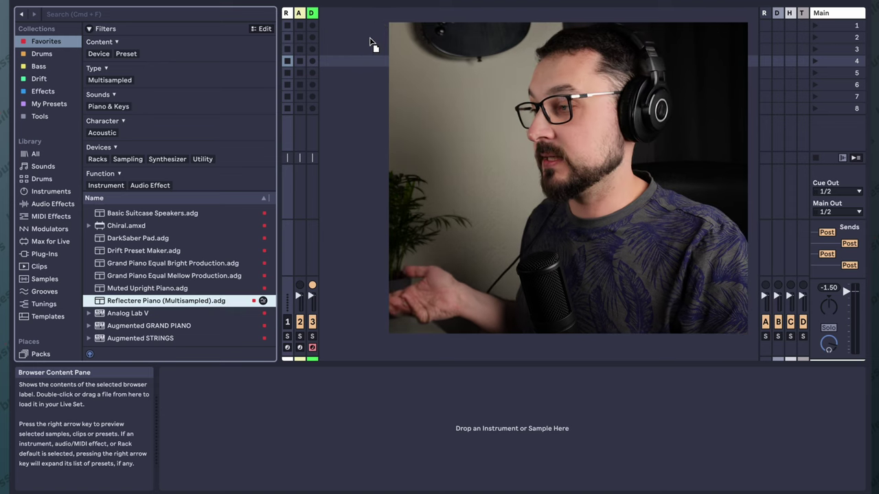
drag(367, 39, 373, 46)
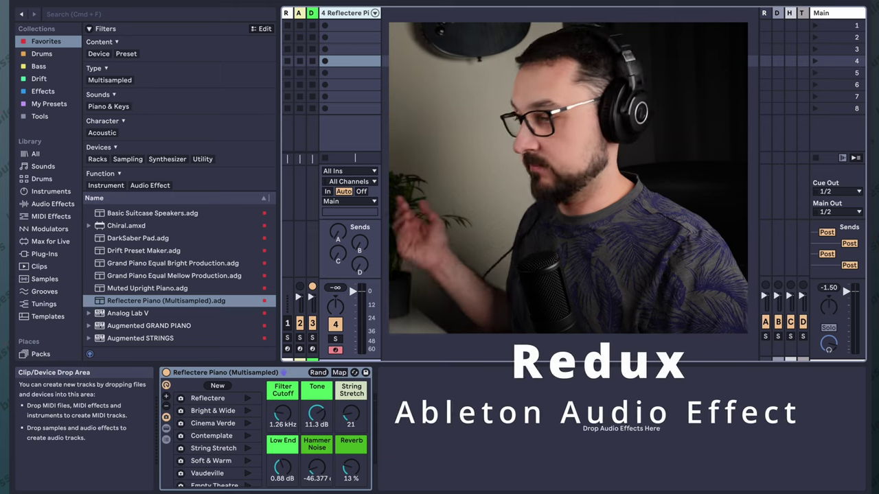
- Add a Redux effect from Audio Effects after the piano rack, at 2.39 kHz and 7 bits
click(55, 204)
scroll(200, 308, down, 5)
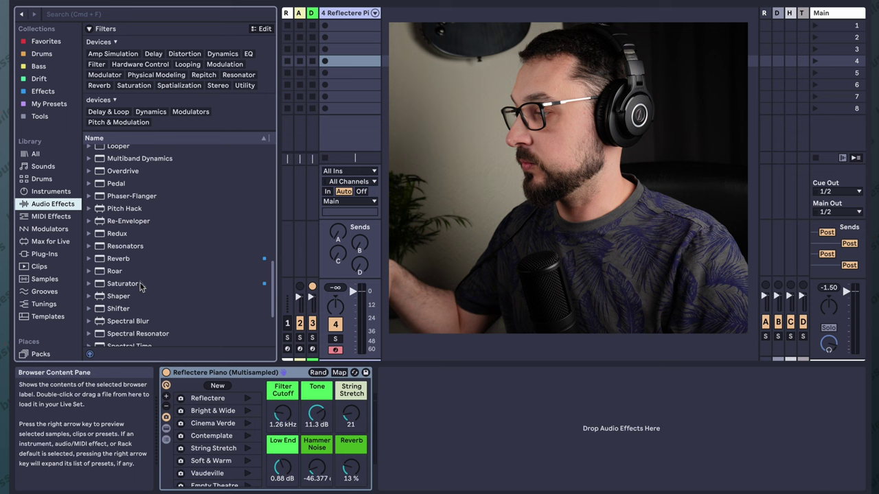
drag(127, 237, 467, 420)
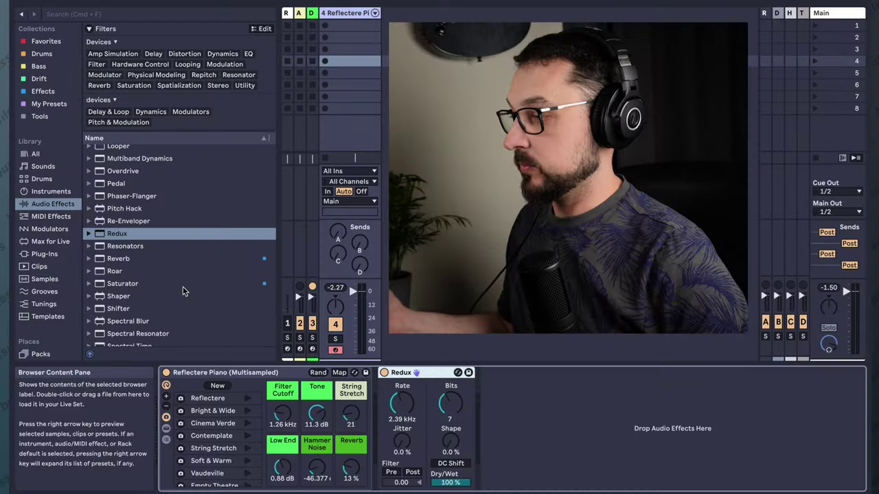
- Insert an Envelope Follower just before Redux on track 4, then select Redux
click(56, 204)
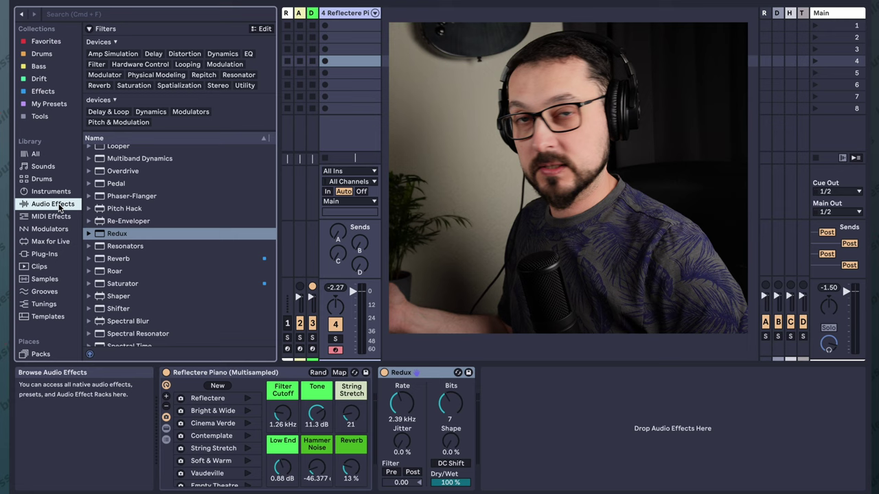
scroll(151, 256, up, 8)
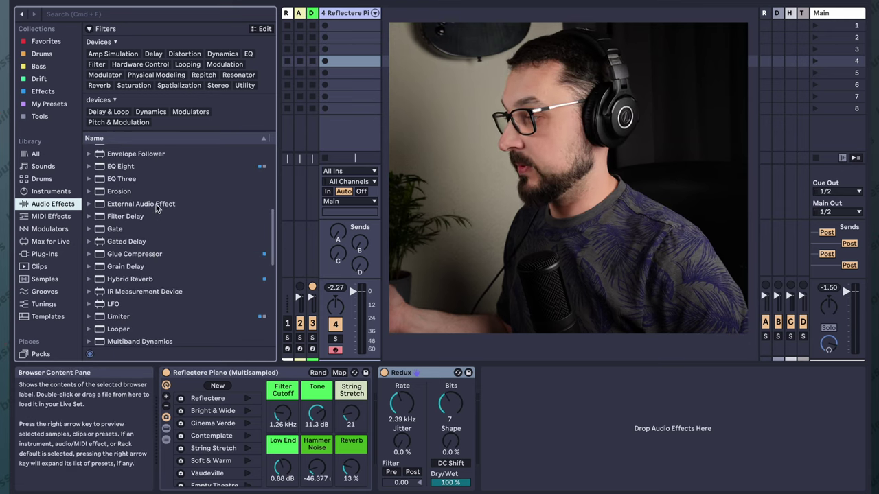
scroll(137, 199, up, 1)
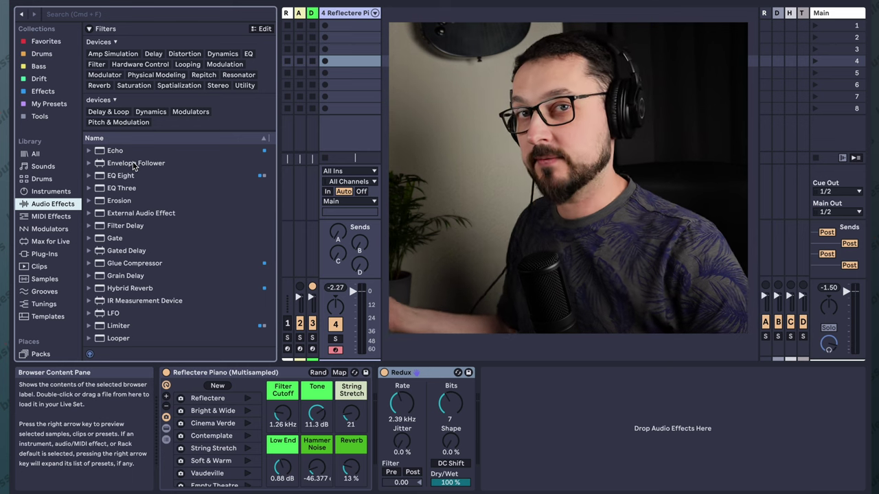
drag(134, 165, 376, 415)
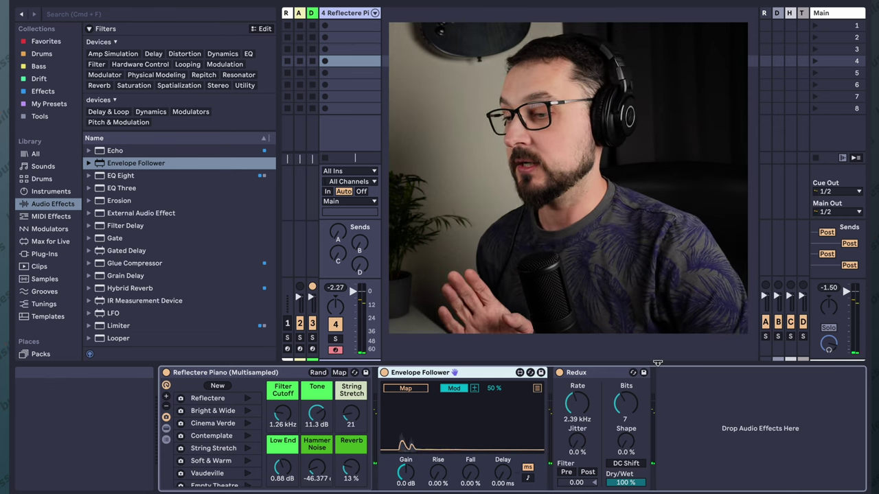
click(618, 374)
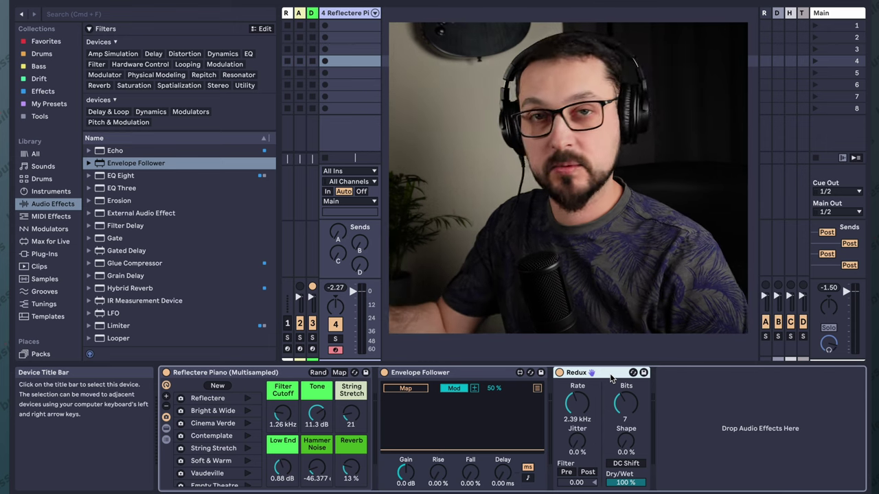
- Group Redux into an Audio Effect Rack and rename the device 'Rad-ux'
key(super+g)
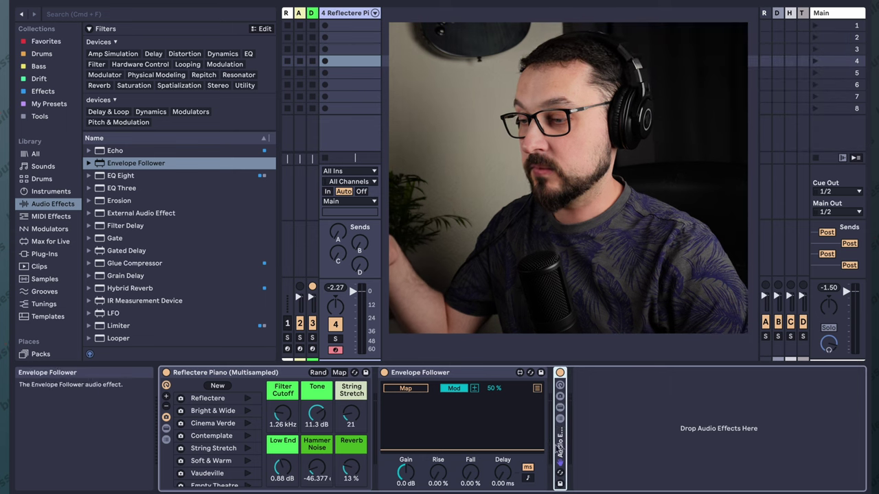
double_click(563, 445)
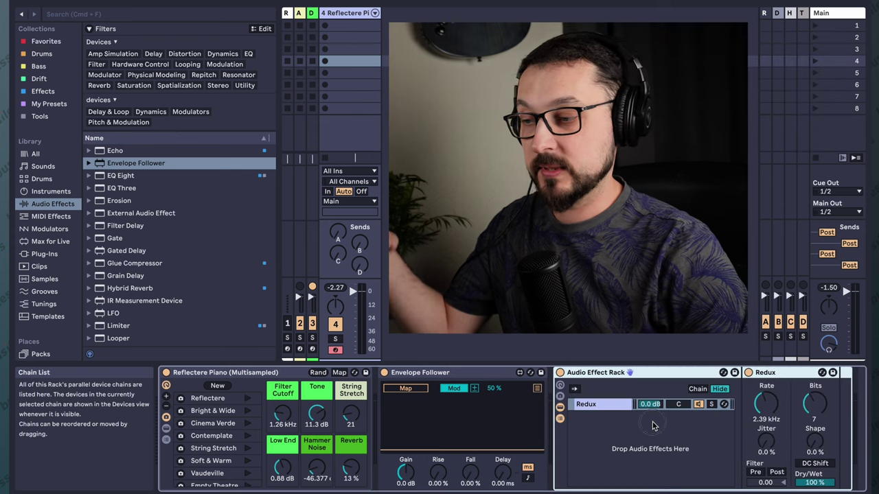
click(615, 406)
click(800, 377)
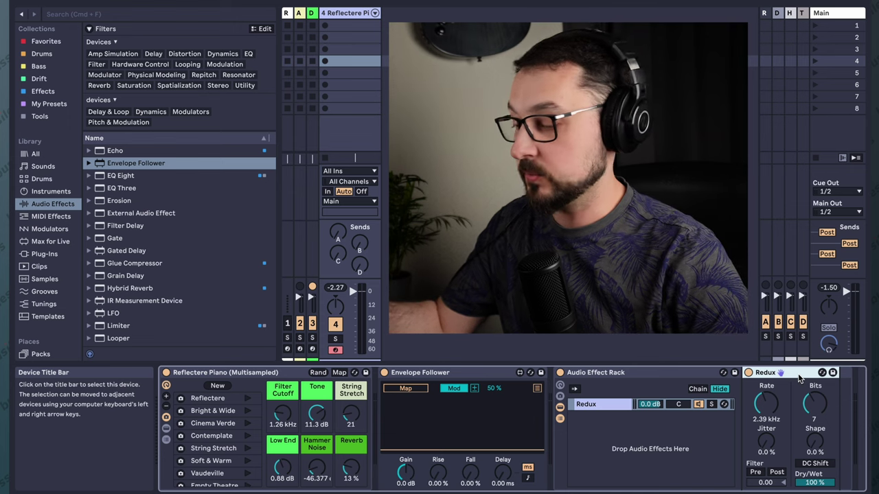
key(super+r)
text(Ra)
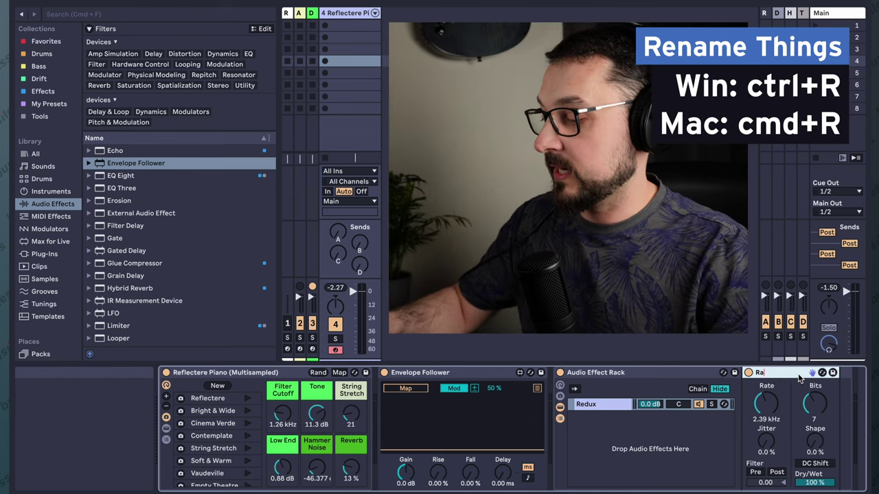
text(d-ux)
key(Return)
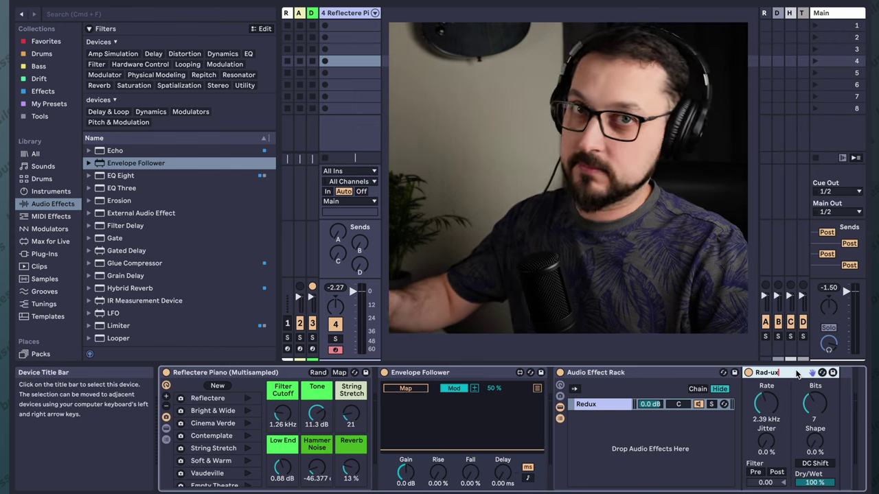
- Add an empty chain named 'Uncontaminated' and move the Rad-ux chain below it
right_click(604, 423)
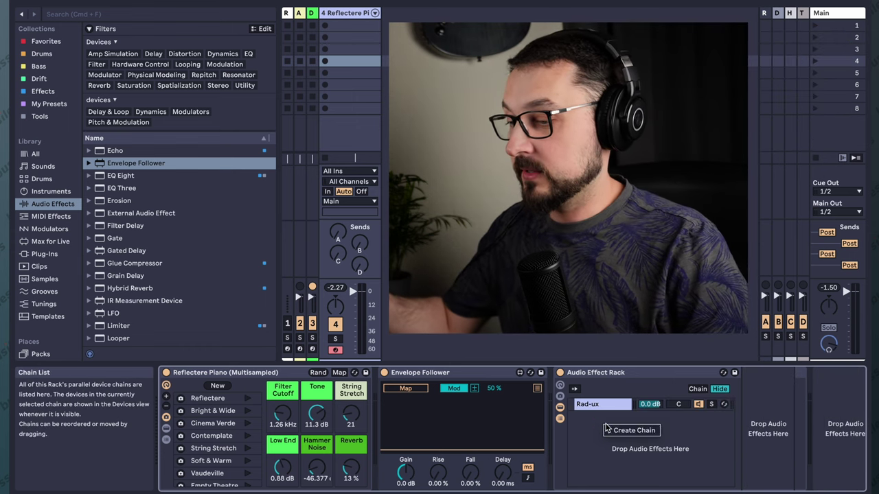
click(616, 429)
key(super+r)
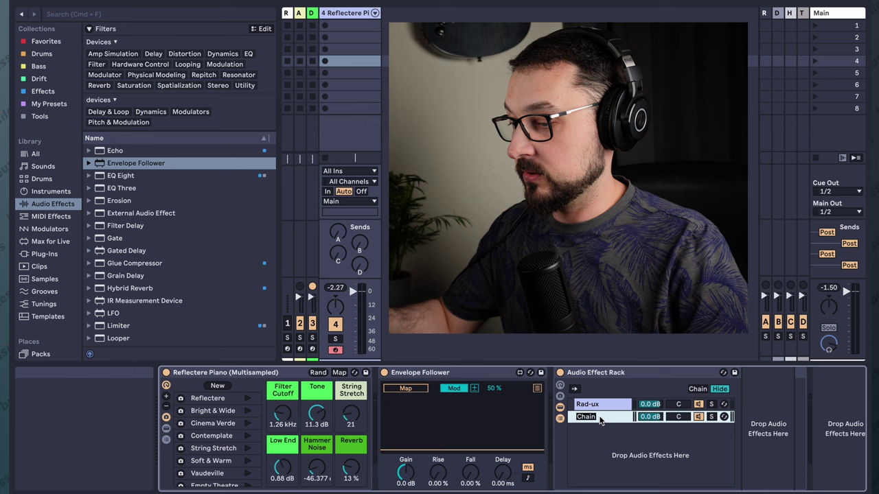
text(Uncontaminated)
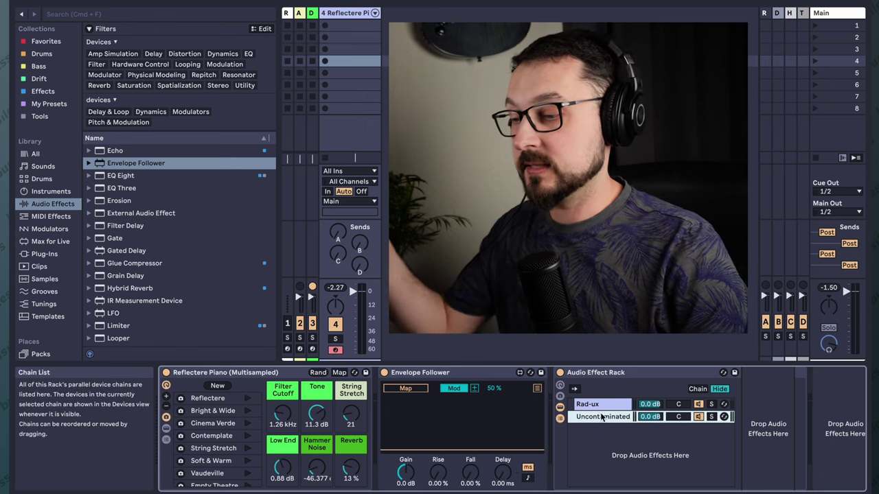
click(605, 405)
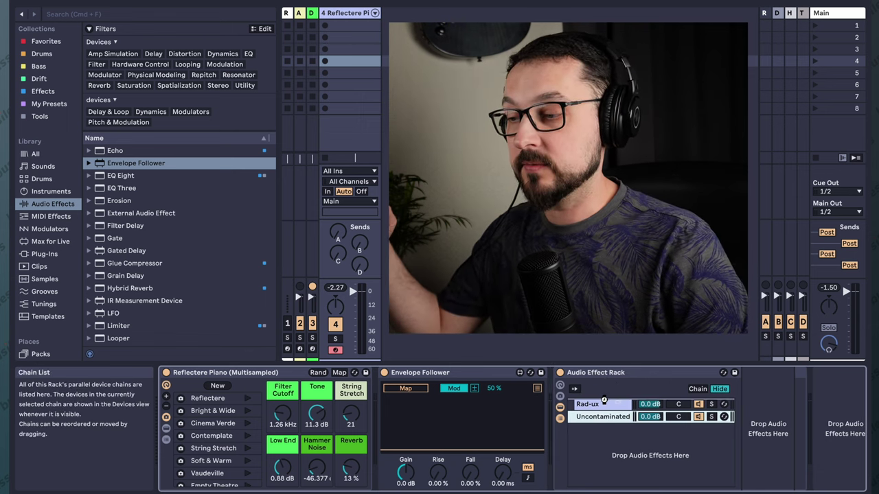
drag(604, 401, 604, 420)
key(super+f)
- Search 'conv' and load Convolution Reverb into the Uncontaminated chain, then show the Rad-ux chain
text(con)
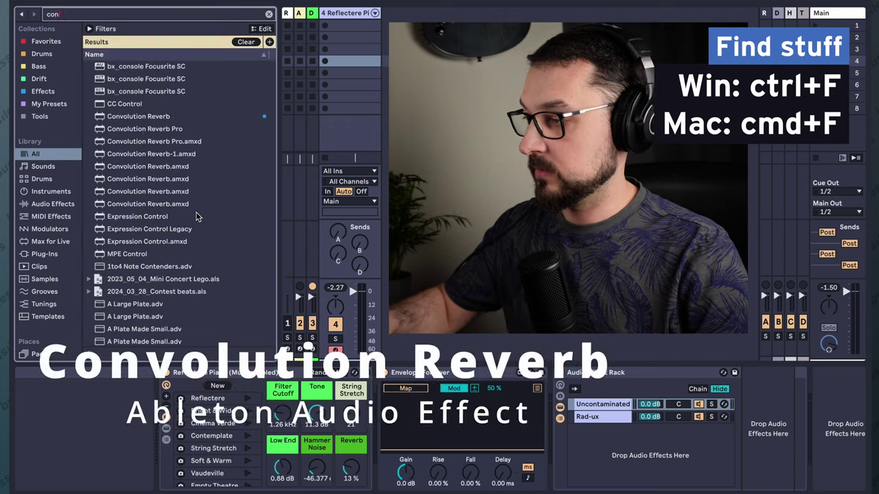
text(v)
key(Down)
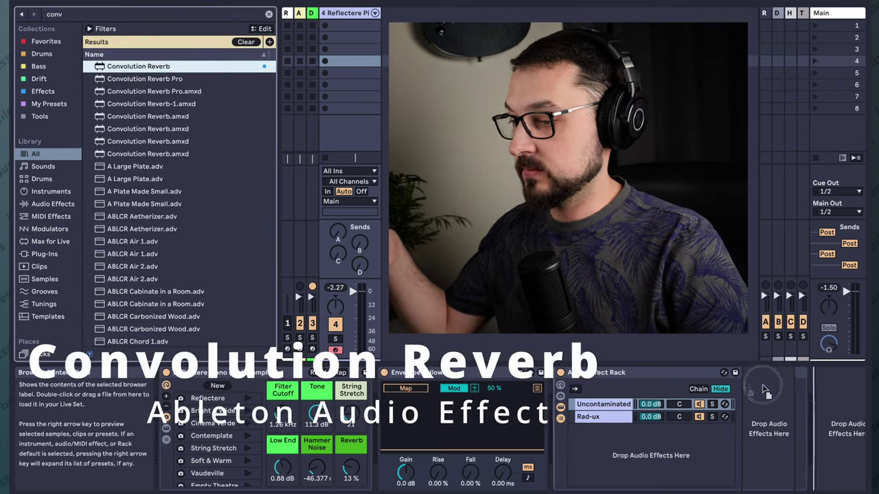
key(Return)
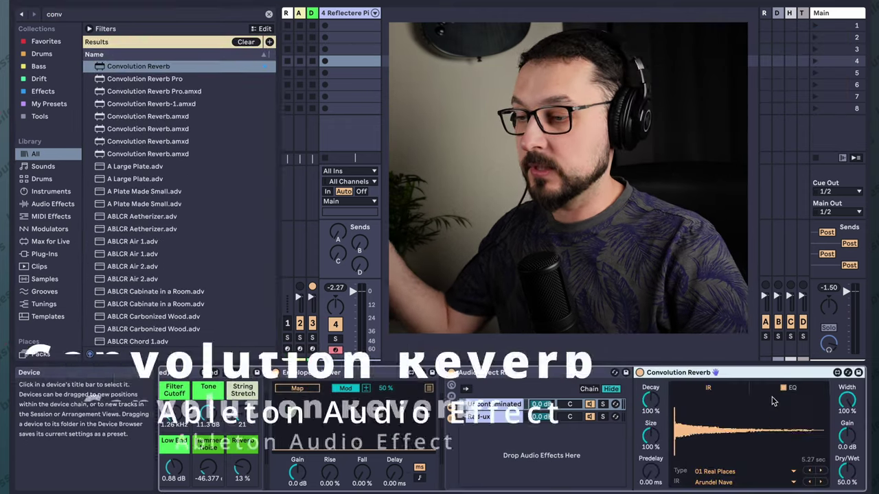
click(587, 417)
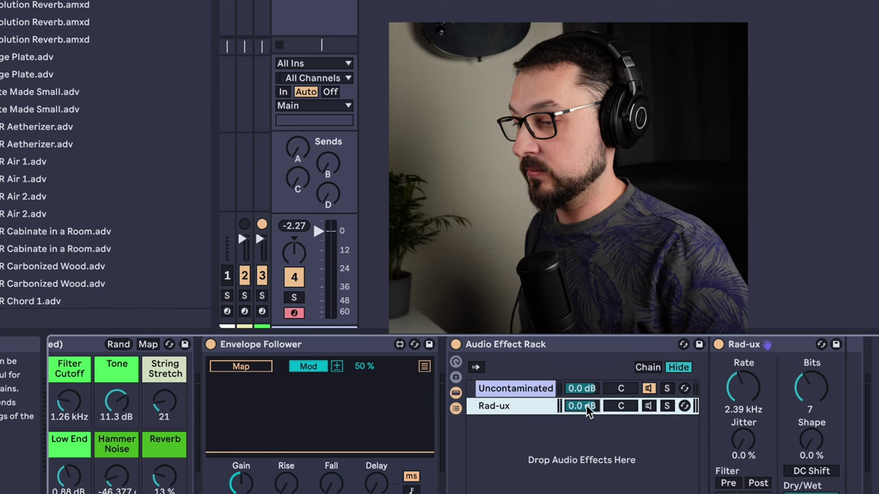
- Lower the Rad-ux chain volume, mute Uncontaminated, and map the Envelope Follower to Rad-ux volume
drag(587, 410, 587, 427)
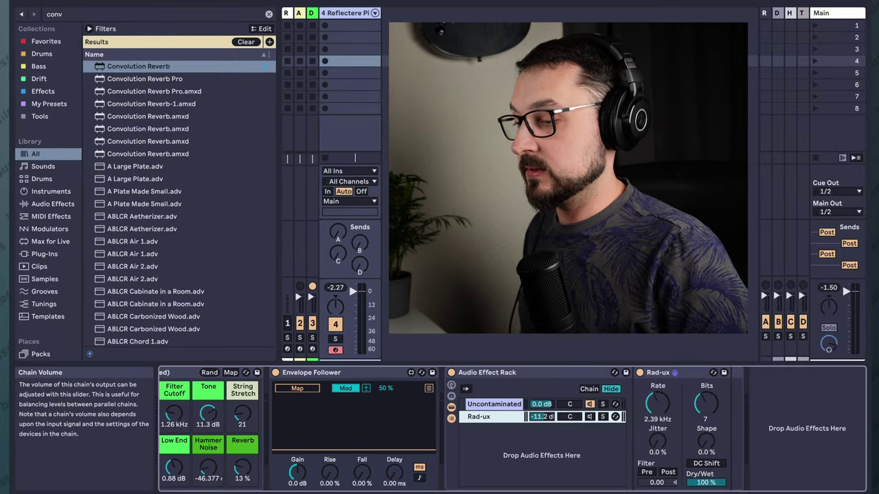
click(589, 404)
click(589, 416)
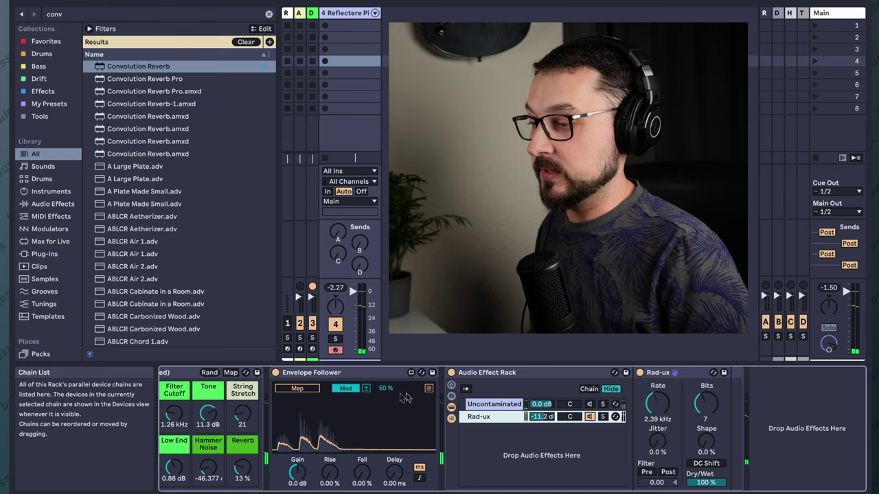
click(288, 391)
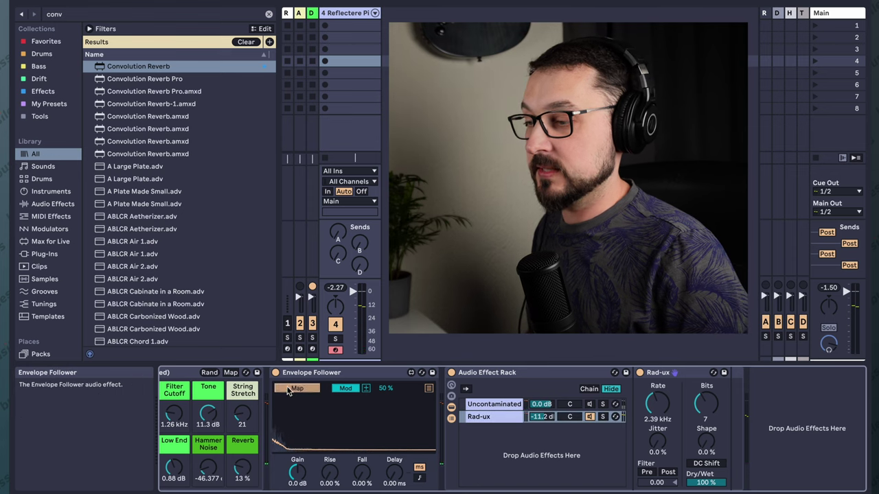
click(542, 418)
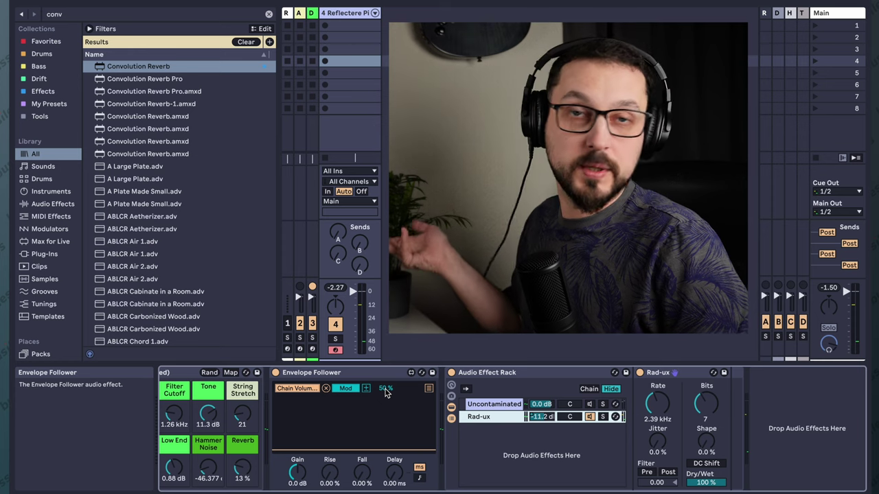
- Set the Envelope Follower's modulation to -59 % and raise its Gain to 23 dB during playback
drag(385, 394, 385, 395)
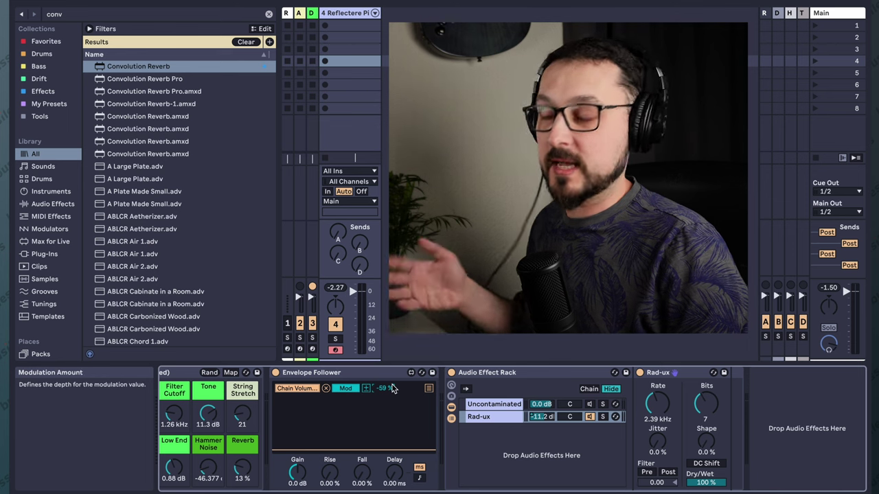
key(space)
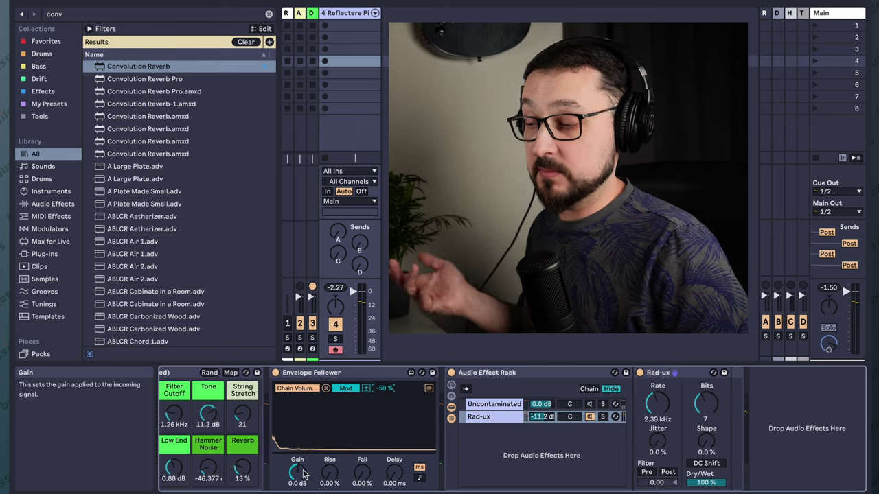
drag(304, 473, 305, 463)
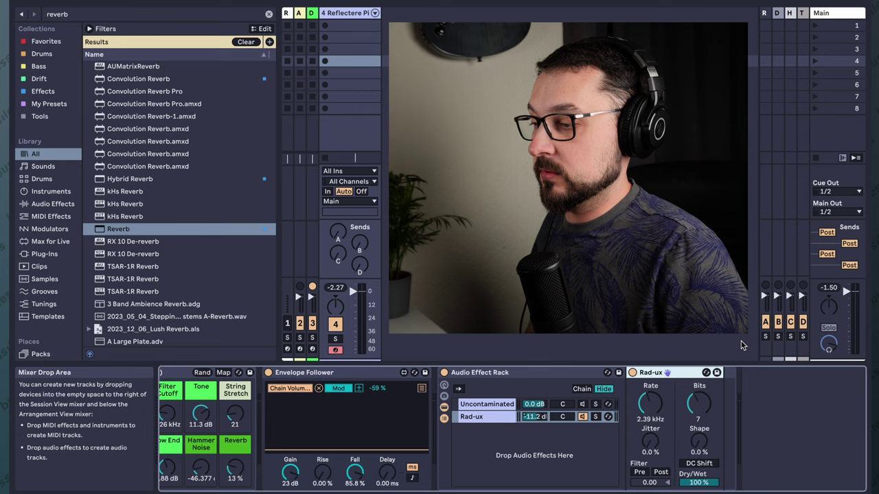
- Insert a Reverb before Rad-ux in the Rad-ux chain with 9.38 s decay and 100 % dry/wet
key(space)
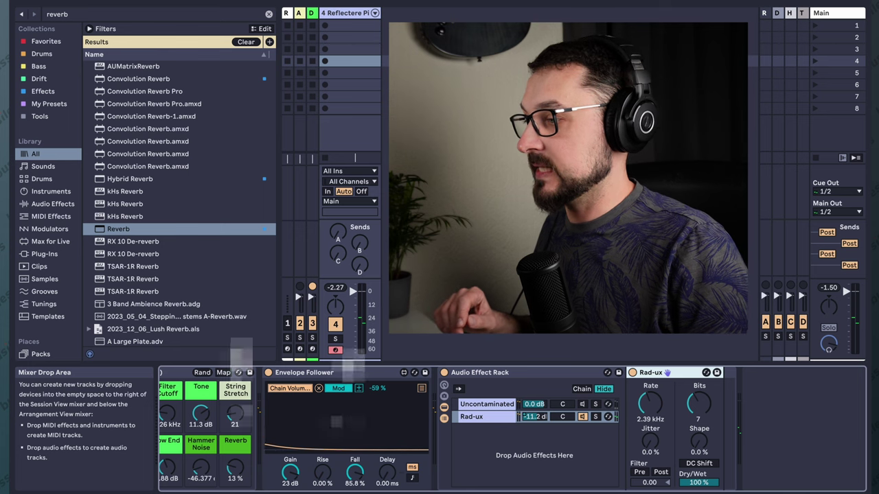
drag(156, 223, 632, 405)
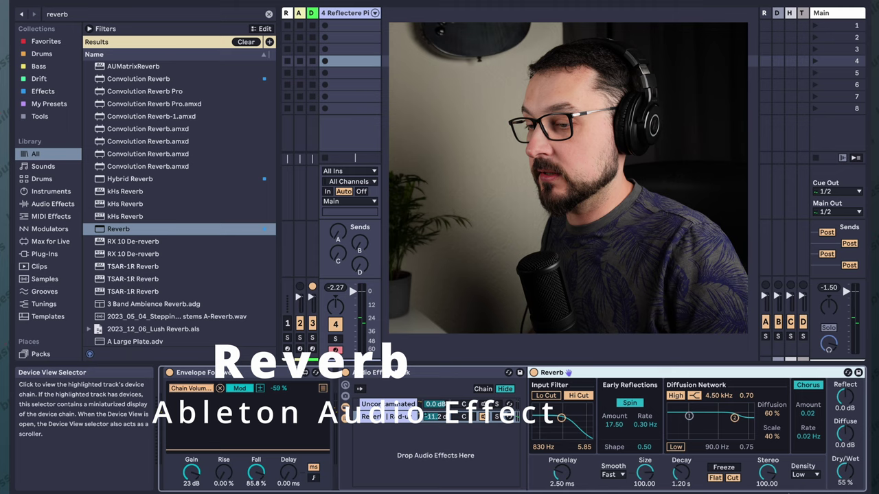
drag(683, 478, 683, 446)
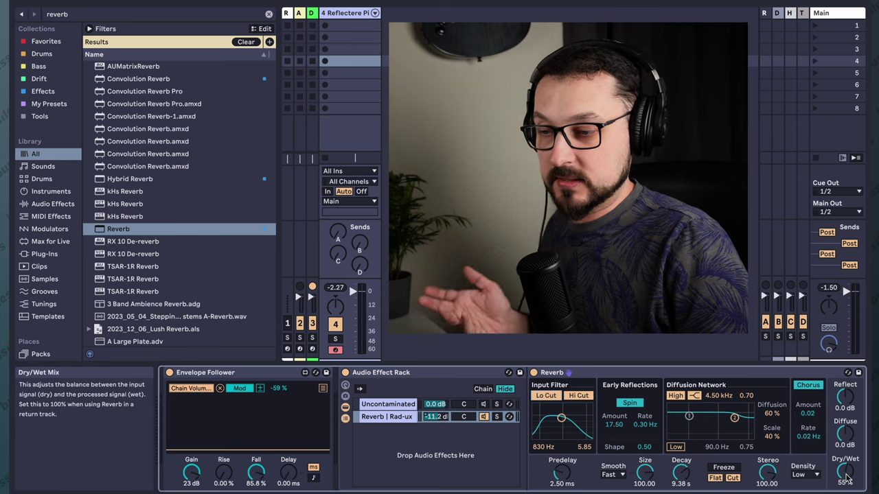
drag(844, 472, 845, 446)
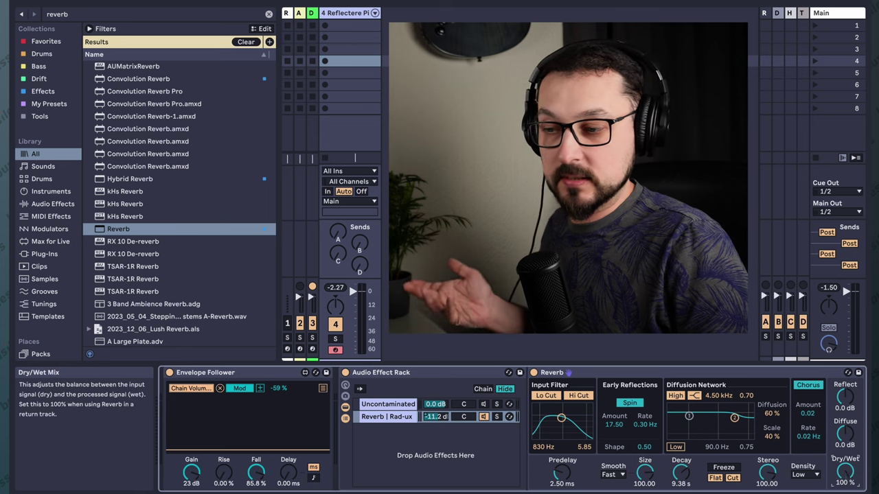
click(851, 492)
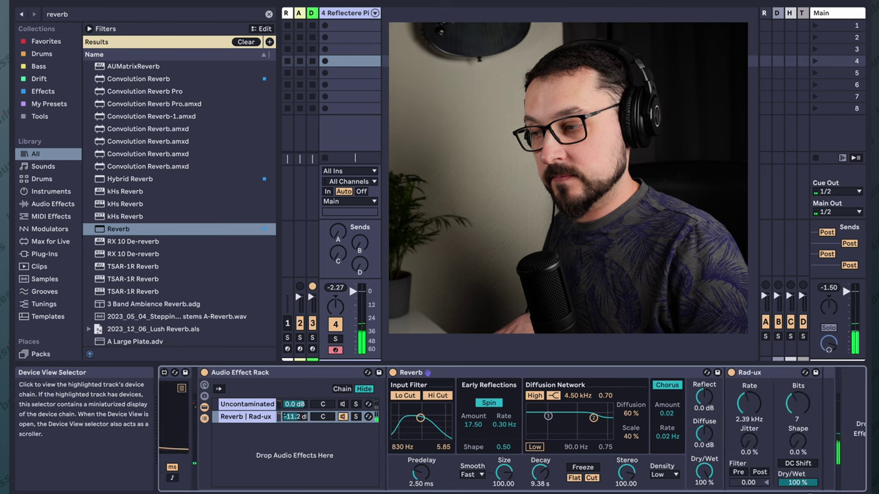
scroll(852, 492, left, 5)
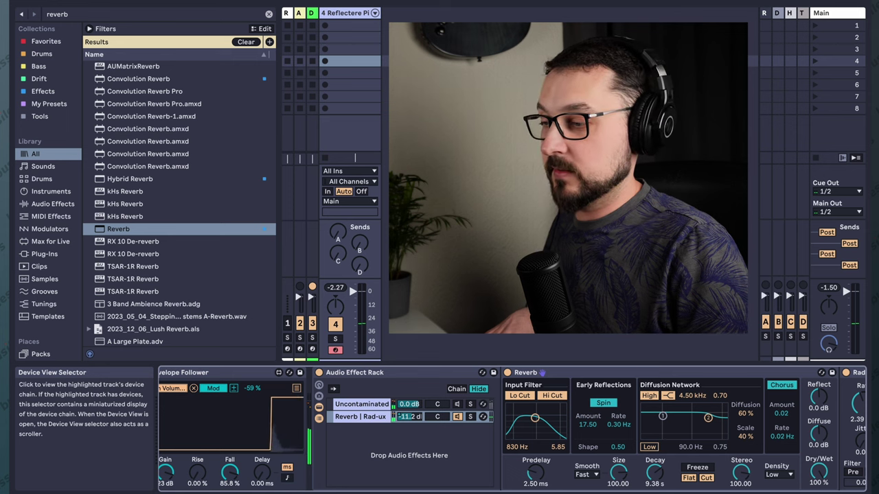
scroll(851, 492, right, 4)
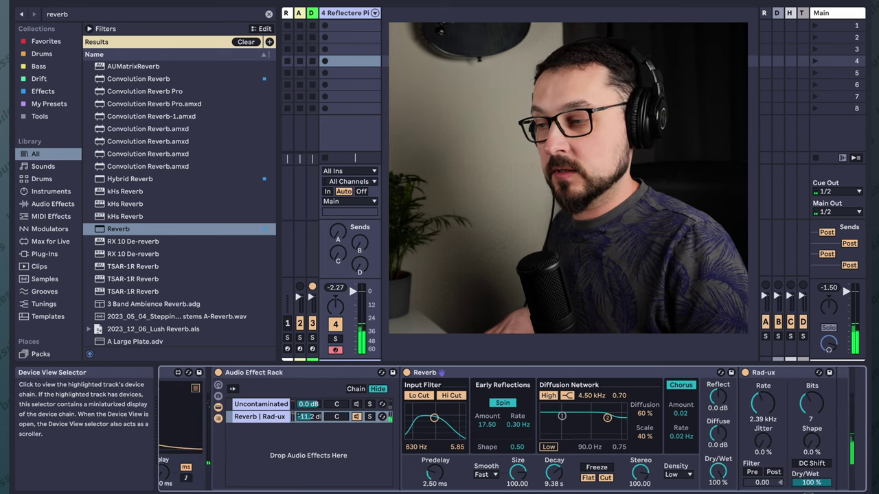
scroll(851, 491, right, 2)
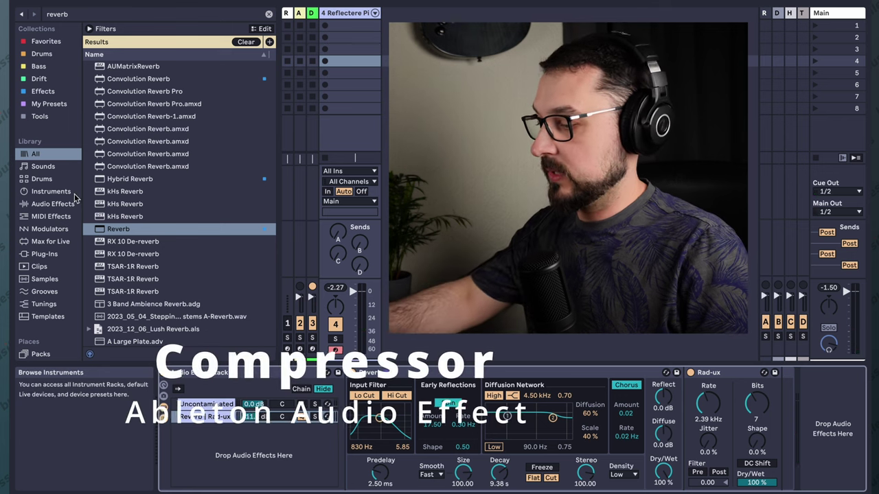
key(ctrl+f)
- Add a Compressor after the Reverb with makeup on, 184 ms release and -19.2 dB threshold
text(c)
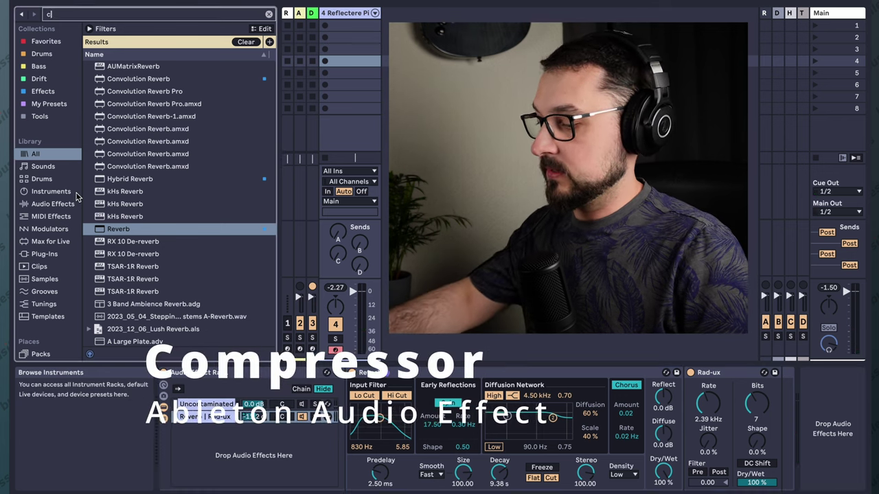
text(ompress)
drag(127, 78, 685, 415)
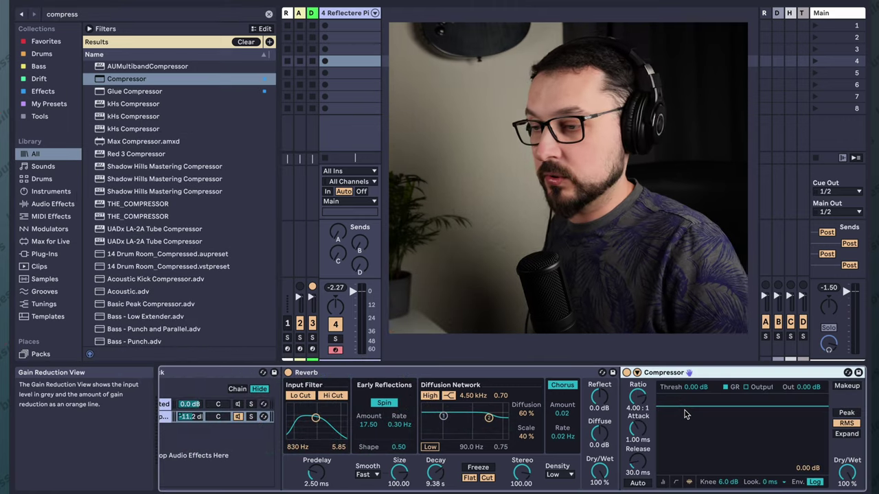
scroll(687, 439, right, 3)
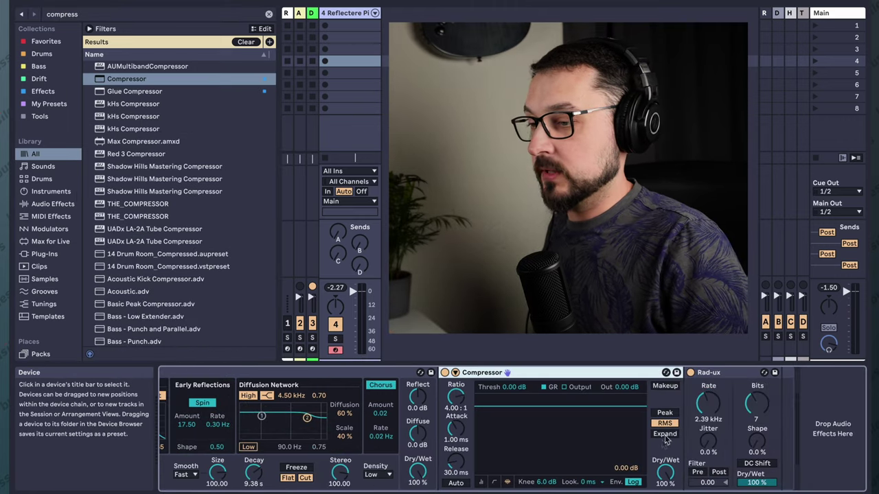
click(665, 387)
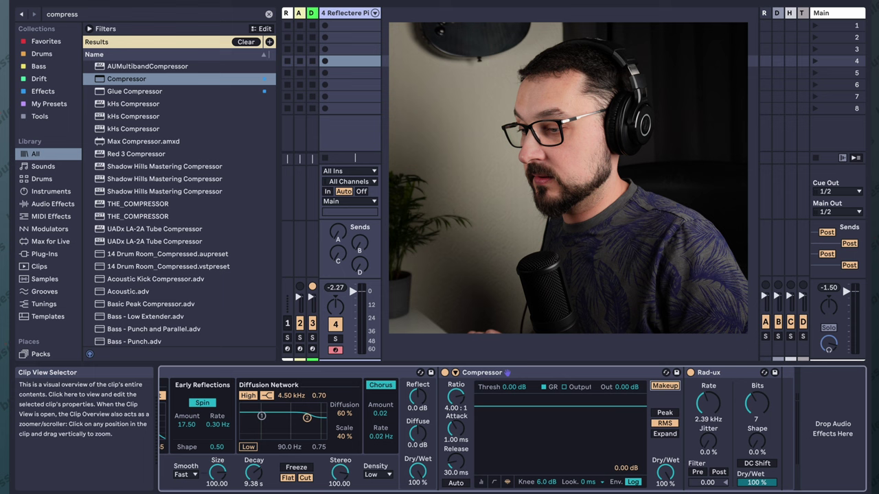
click(496, 484)
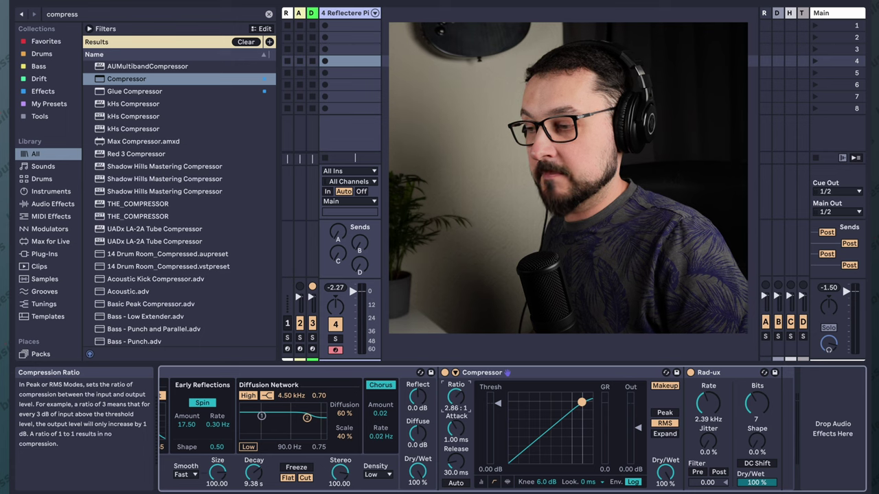
drag(456, 461, 455, 449)
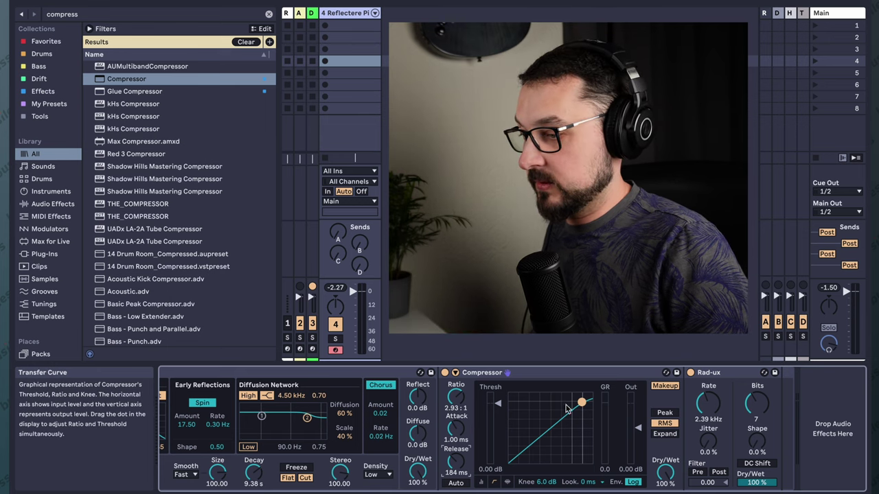
drag(499, 404, 501, 427)
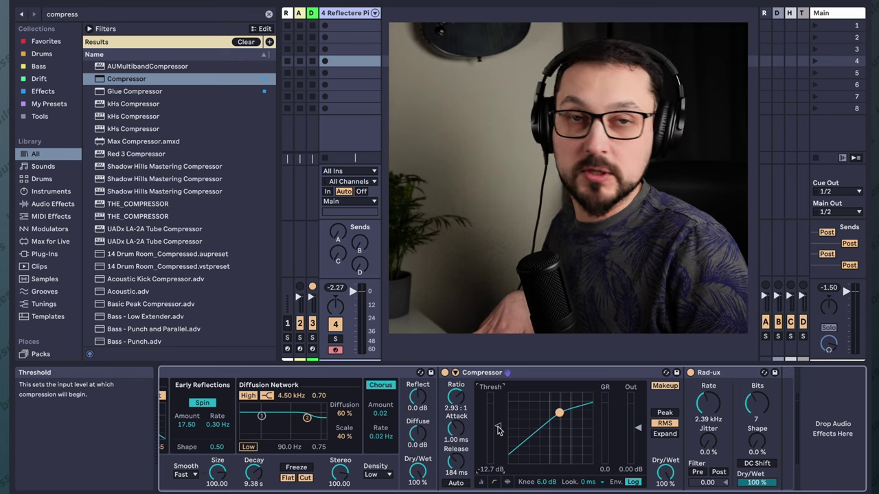
key(space)
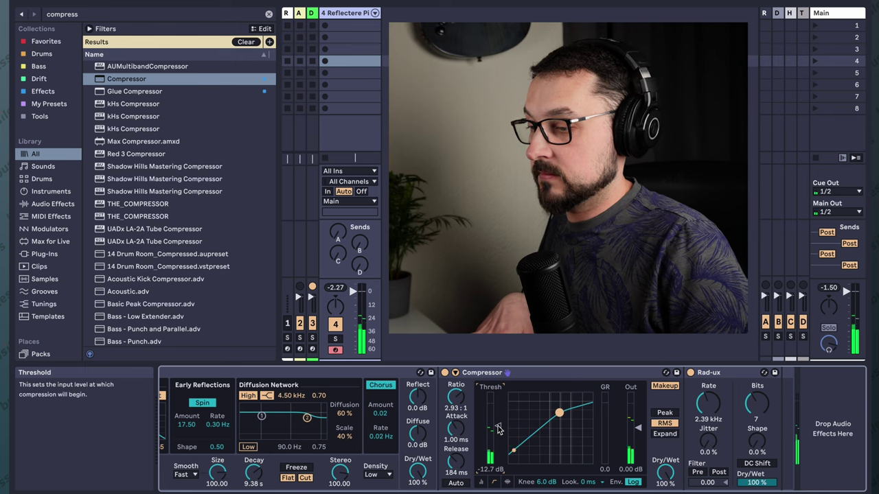
drag(498, 426, 498, 436)
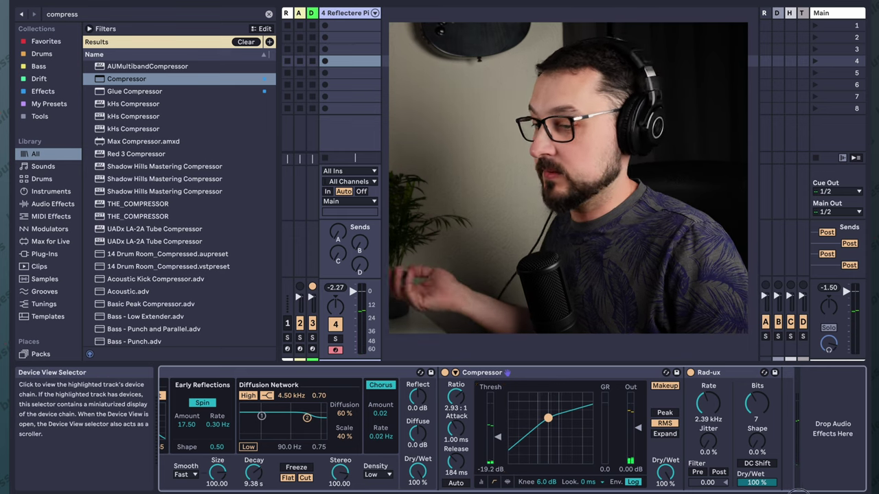
- Show the Uncontaminated chain's Convolution Reverb on Arundel Nave and select the Audio Effect Rack
scroll(438, 434, left, 5)
key(Up)
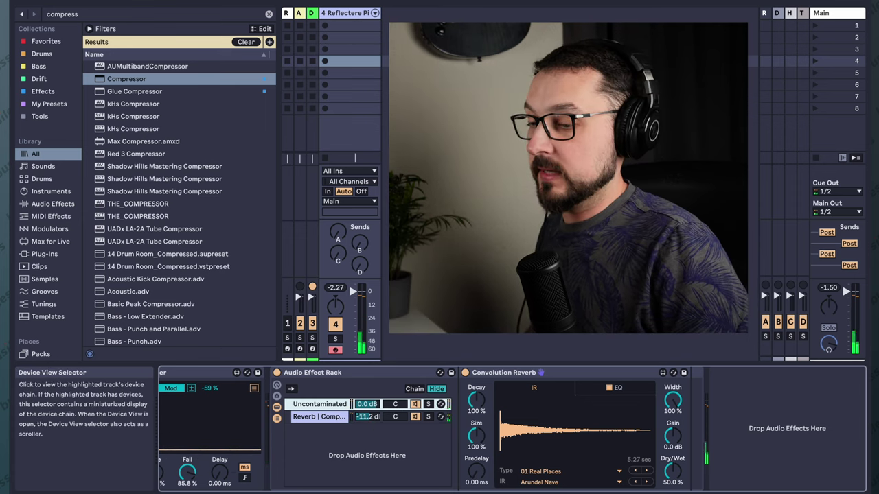
click(206, 419)
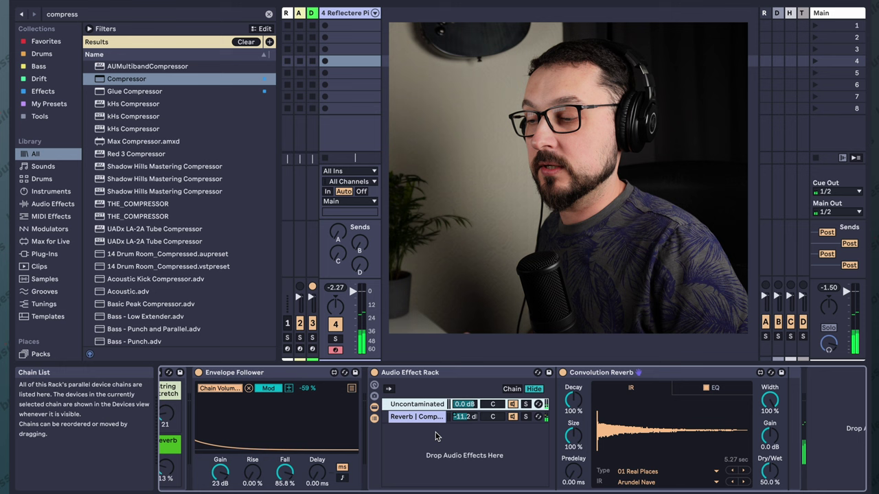
click(443, 373)
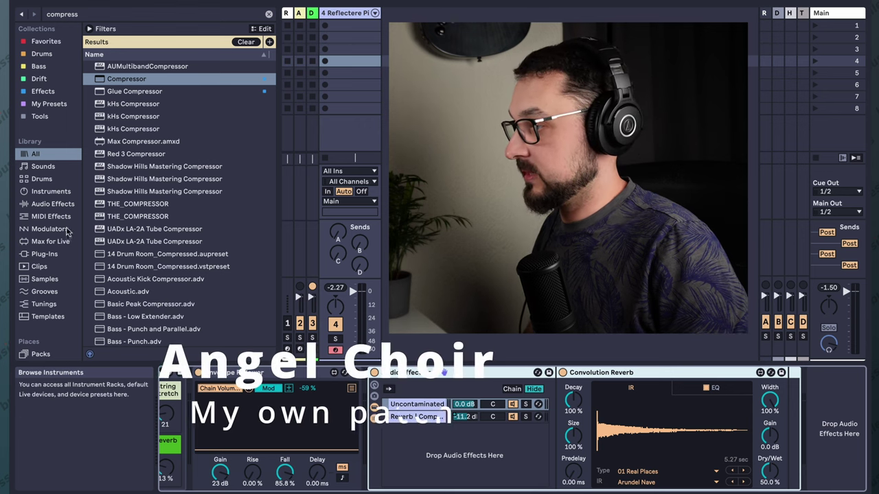
click(49, 103)
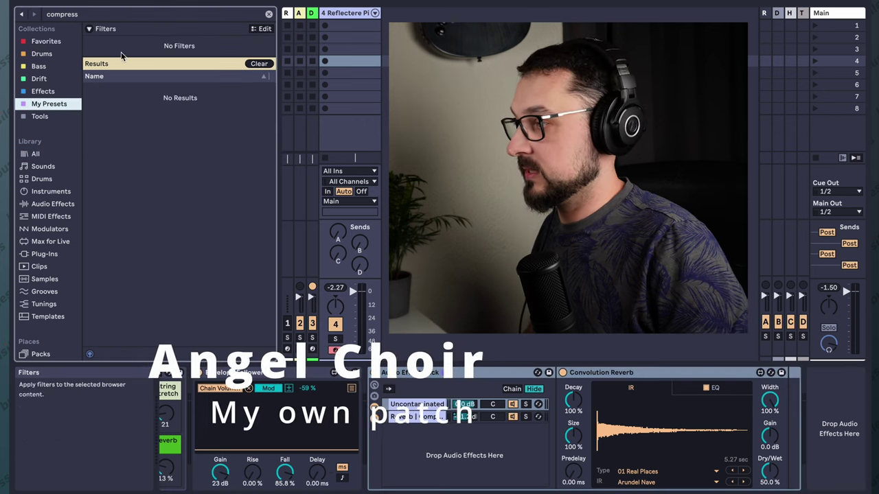
click(269, 14)
click(138, 225)
drag(138, 224, 463, 275)
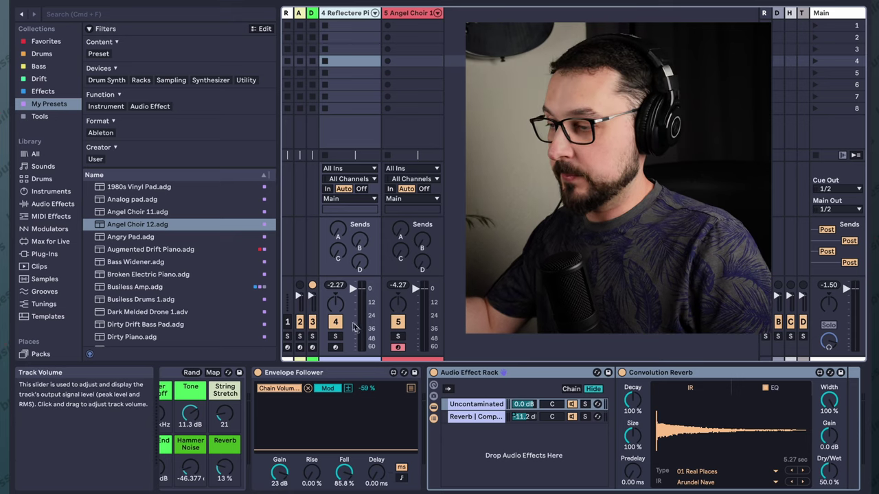
- Group the Envelope Follower and the effects after it into a single rack
click(300, 378)
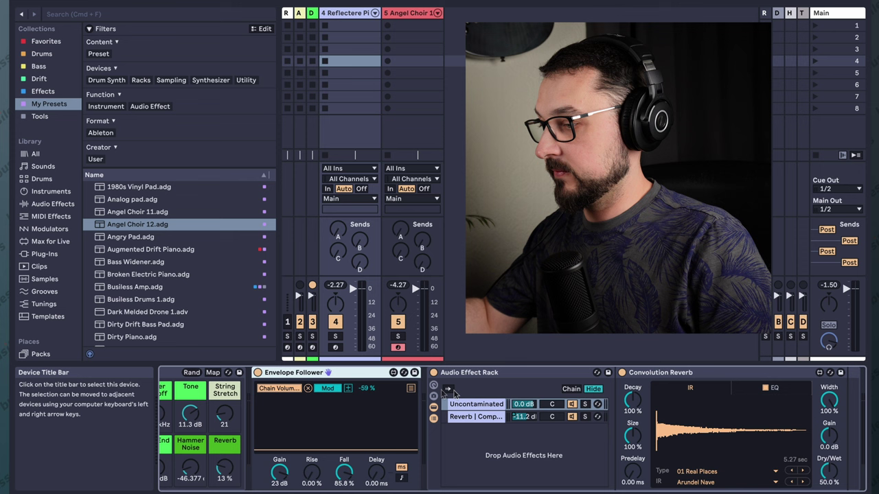
mouse_move(769, 491)
mouse_down()
mouse_move(799, 491)
mouse_move(752, 492)
mouse_up()
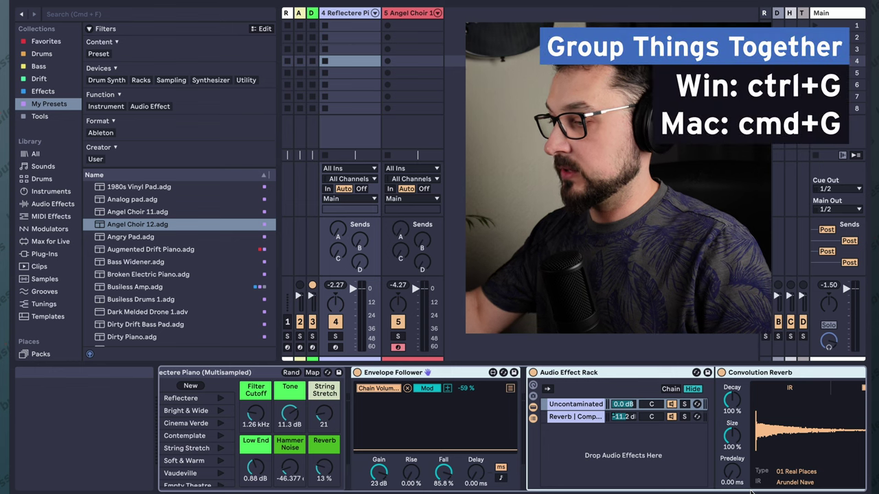
shift+click(758, 372)
key(ctrl+g)
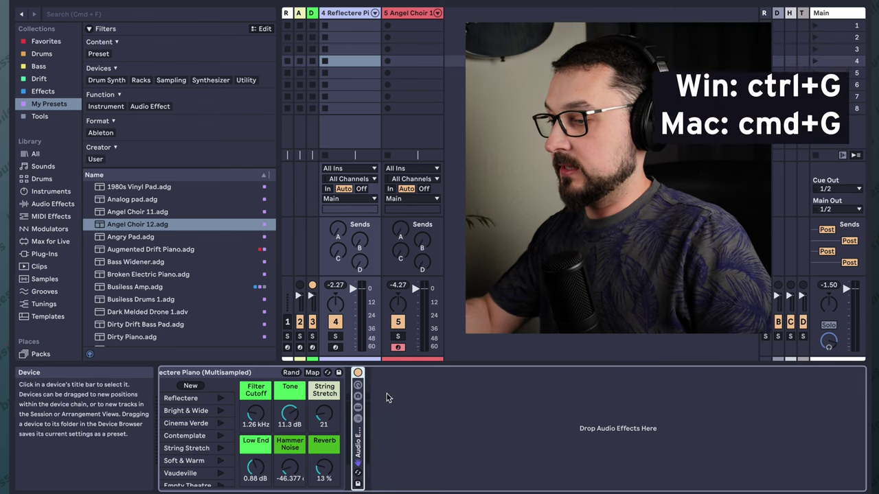
- Name the rack 'Fallout Device' and place a copy on the Angel Choir track 5
double_click(363, 433)
key(ctrl+r)
text(Fallout)
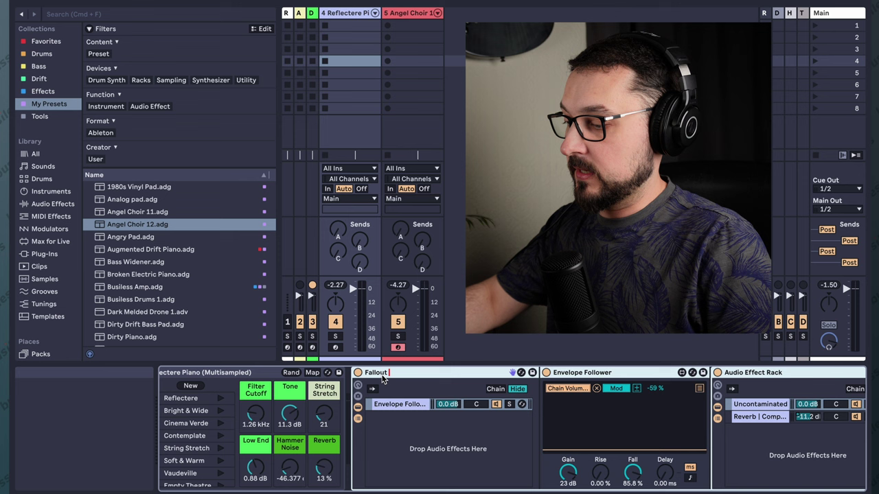
text( Device)
key(Return)
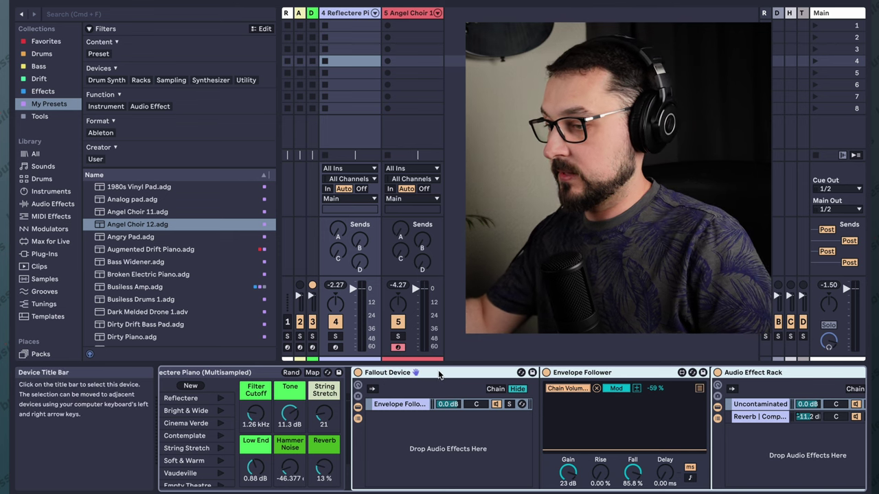
drag(439, 374, 392, 136)
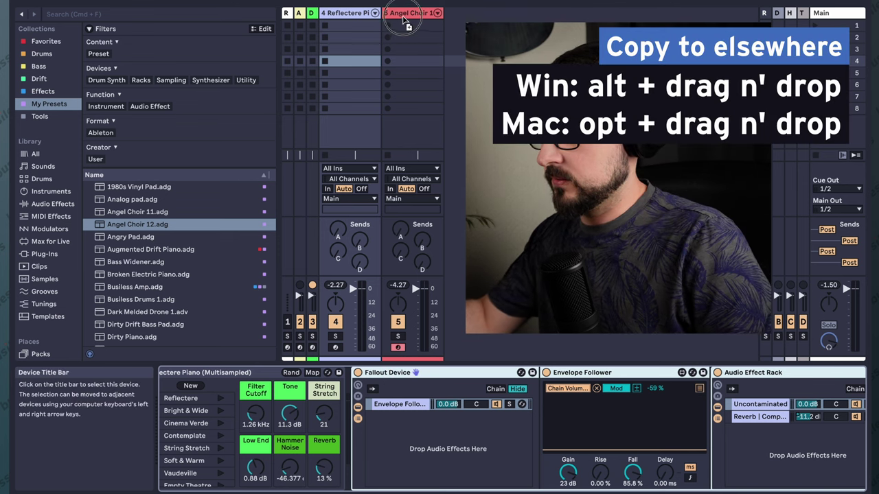
drag(417, 27, 415, 31)
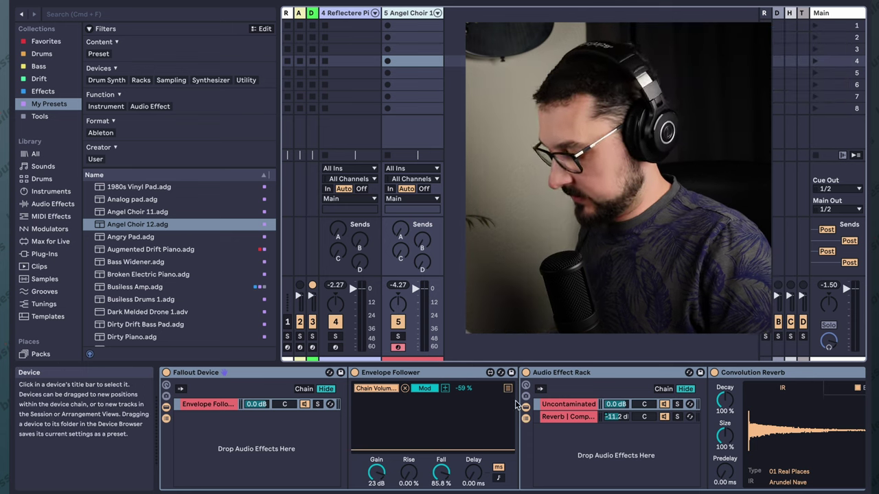
- Turn the Angel Choir Envelope Follower's Fall down to 78.0 %, leaving Gain at 23 dB
click(783, 491)
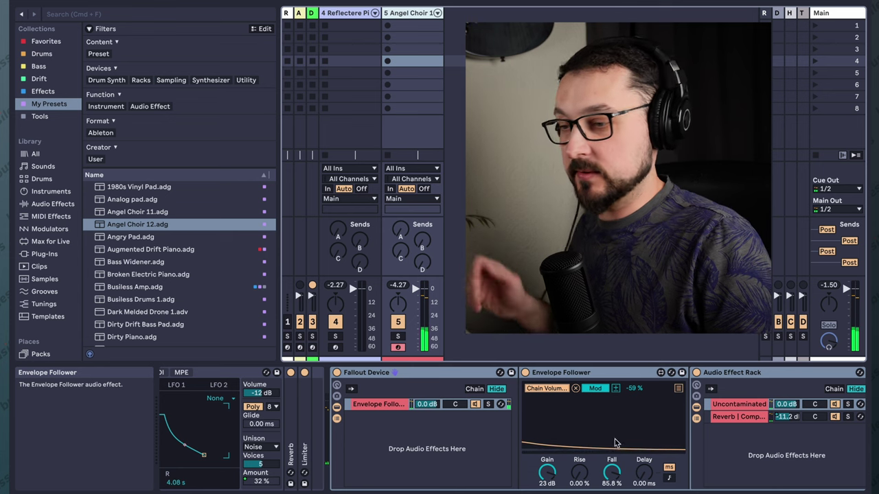
click(614, 471)
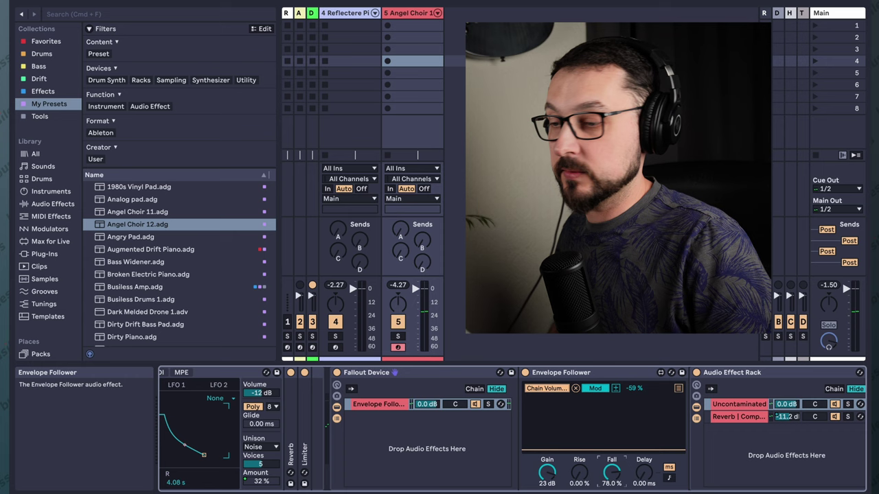
scroll(792, 477, left, 3)
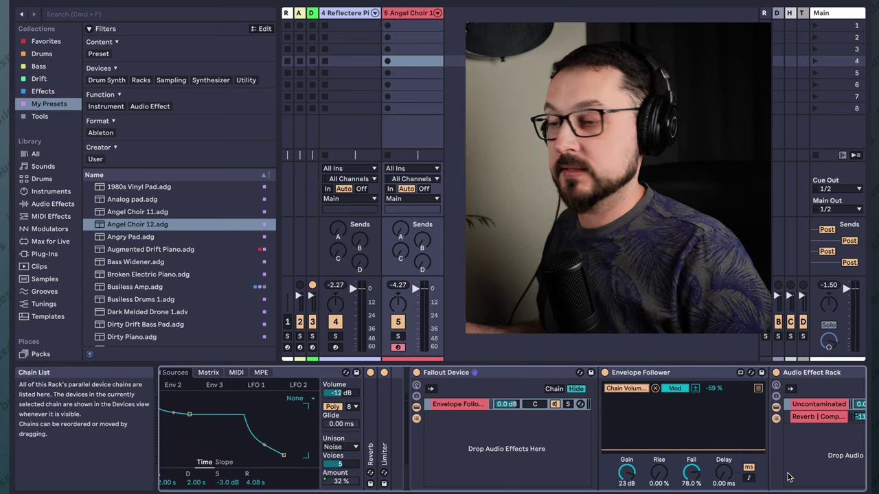
- Delete the Envelope Follower from Angel Choir's Fallout Device rack
click(505, 378)
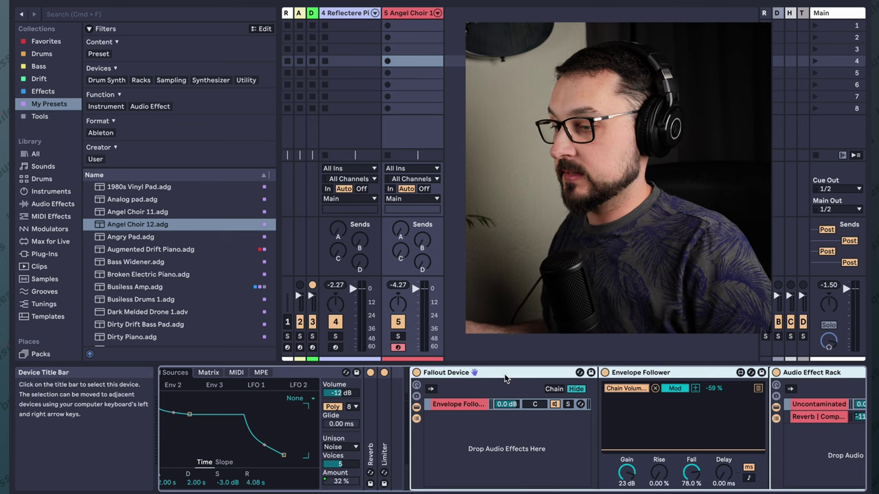
click(714, 378)
key(Delete)
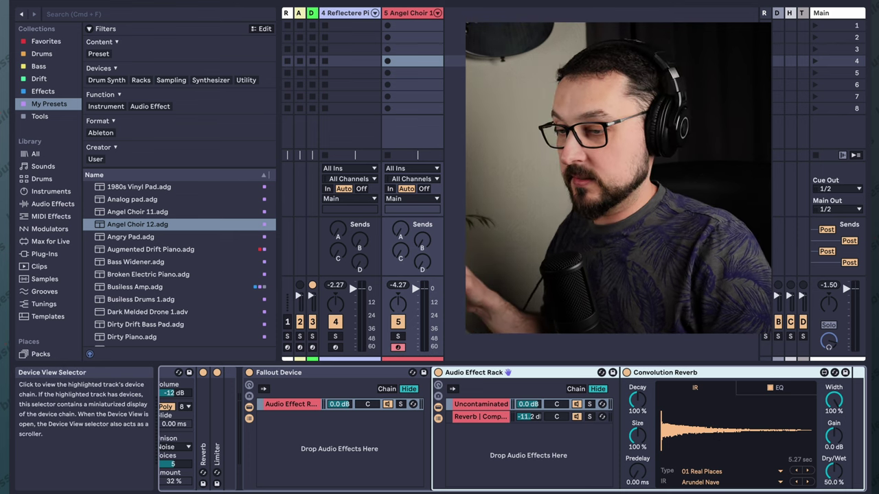
- Show the Reverb | Comp chain's devices and select Rad-ux, ready to search the browser
drag(797, 489, 806, 490)
click(393, 417)
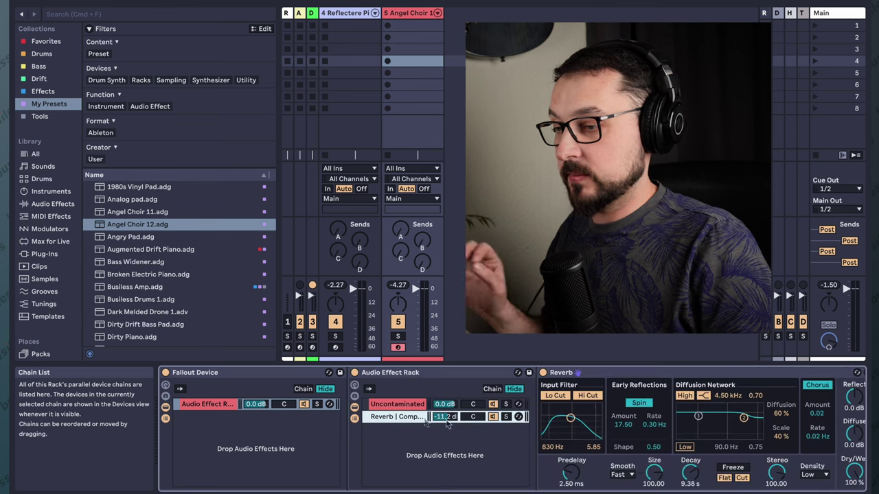
drag(751, 491, 798, 492)
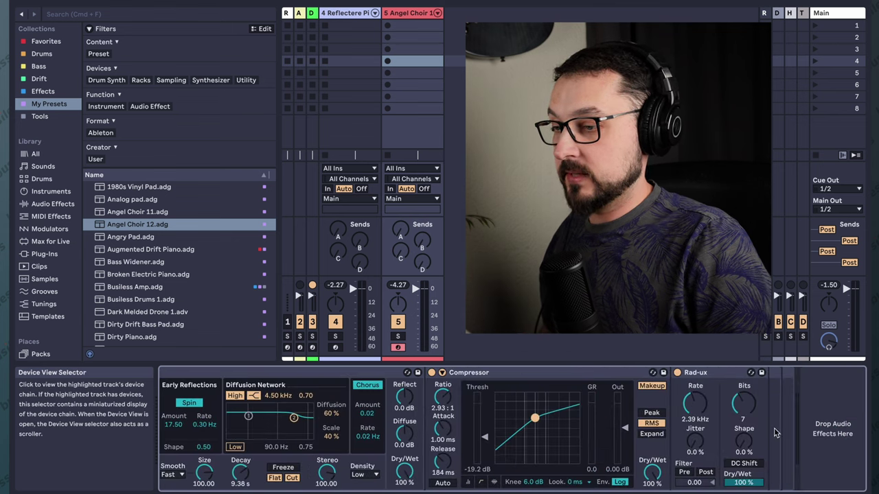
drag(714, 373, 164, 214)
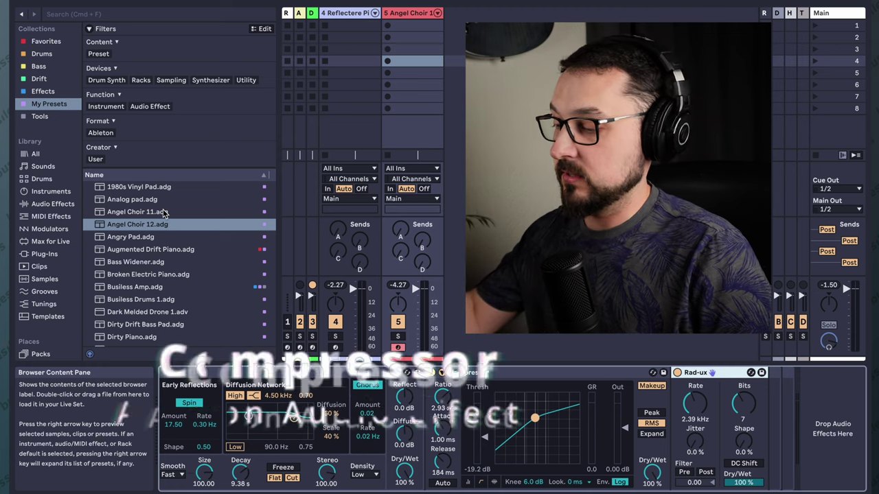
key(ctrl+f)
- Insert a Compressor after Rad-ux and sidechain it from 5-Angel Choir 12
text(compress)
drag(126, 79, 790, 429)
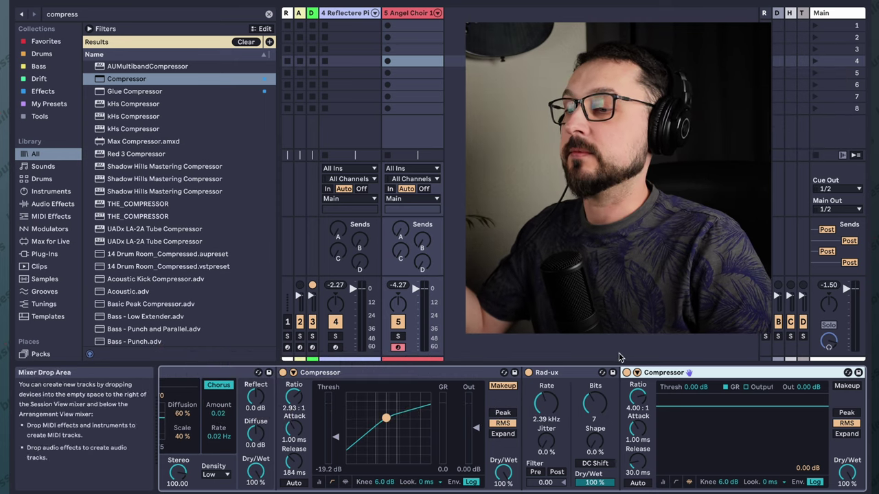
click(636, 372)
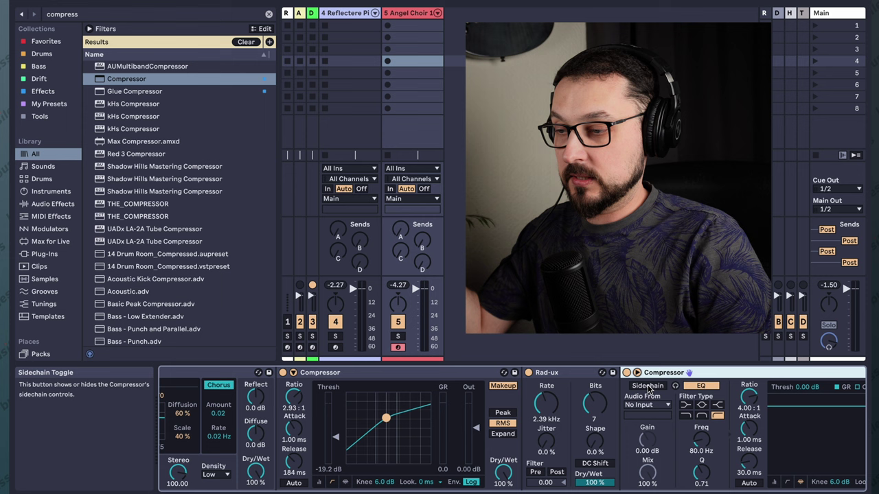
click(648, 387)
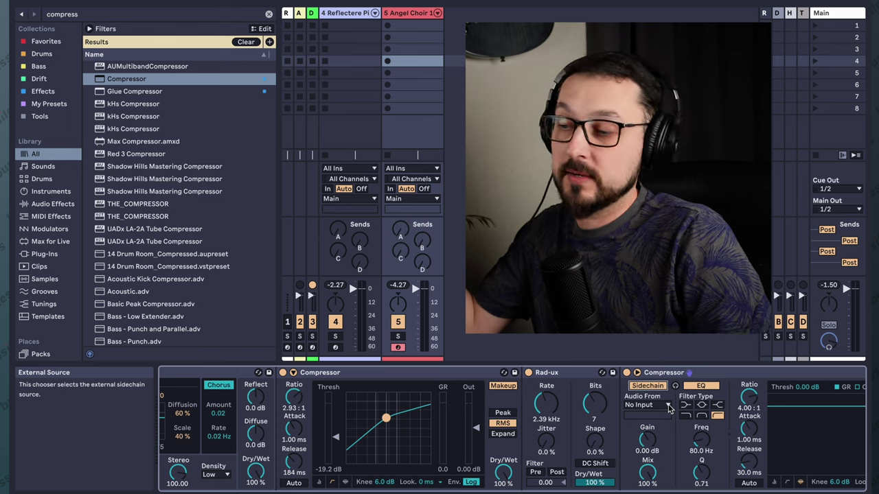
click(667, 405)
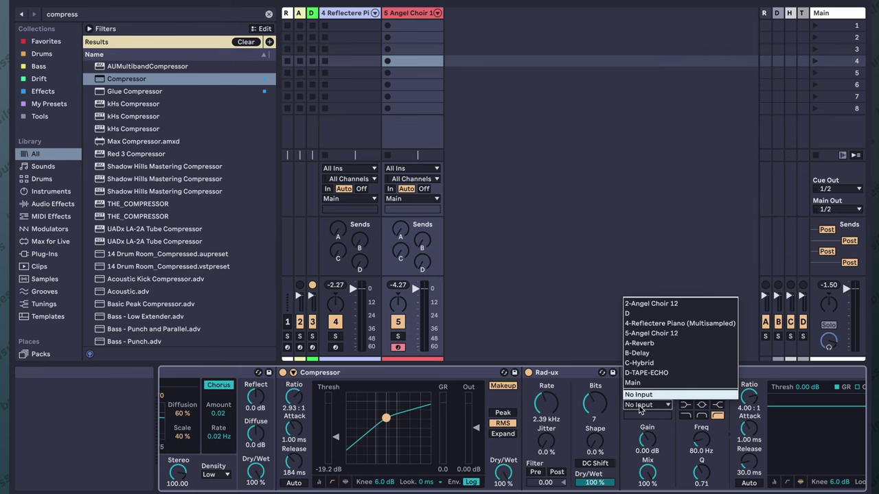
click(665, 340)
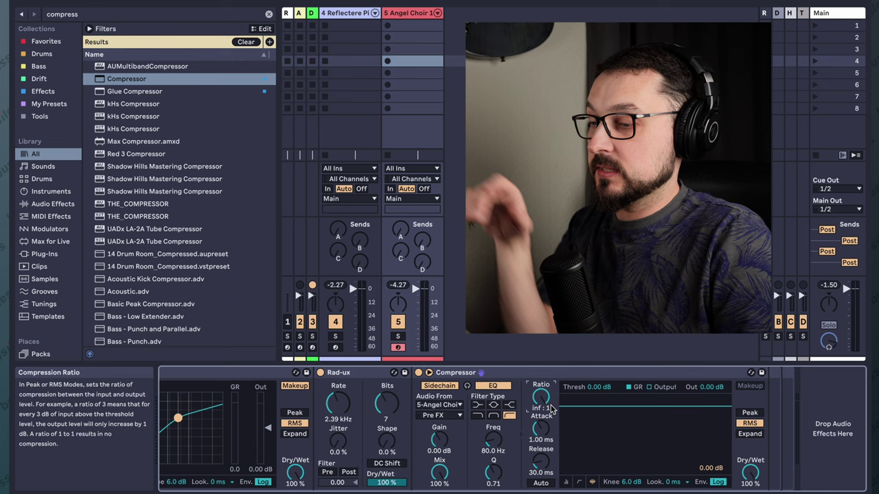
- During playback, set the Compressor to 17.0 dB sidechain gain, -43.9 dB threshold, 0.13 ms attack
key(space)
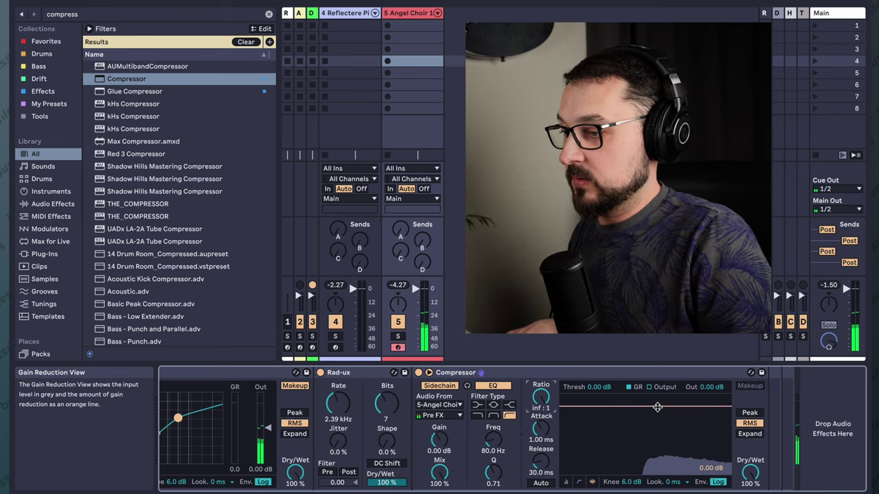
drag(439, 440, 438, 401)
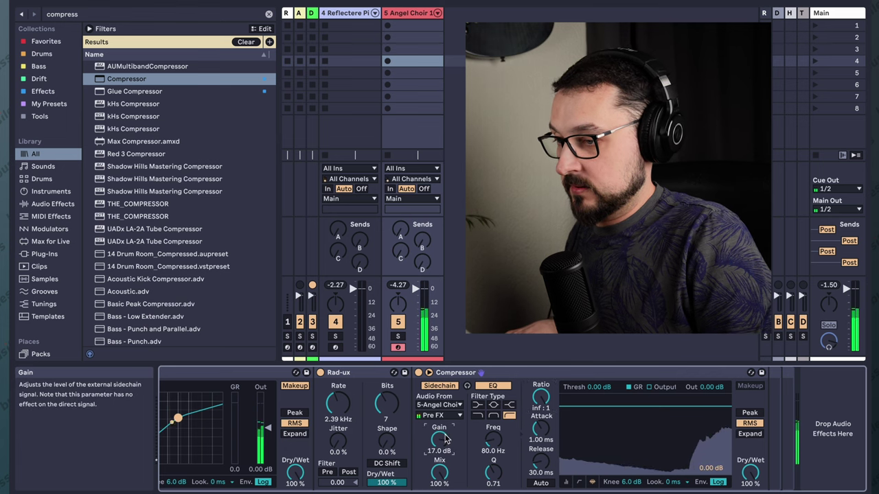
drag(638, 403, 638, 422)
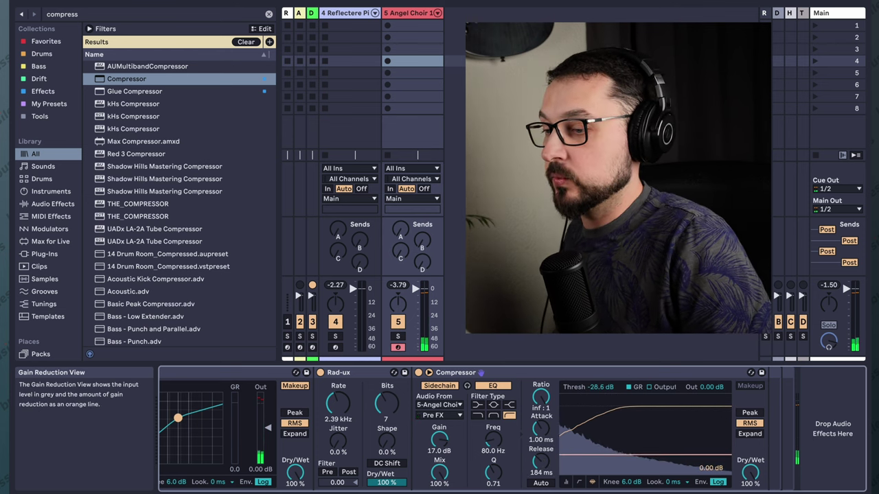
drag(655, 455, 655, 465)
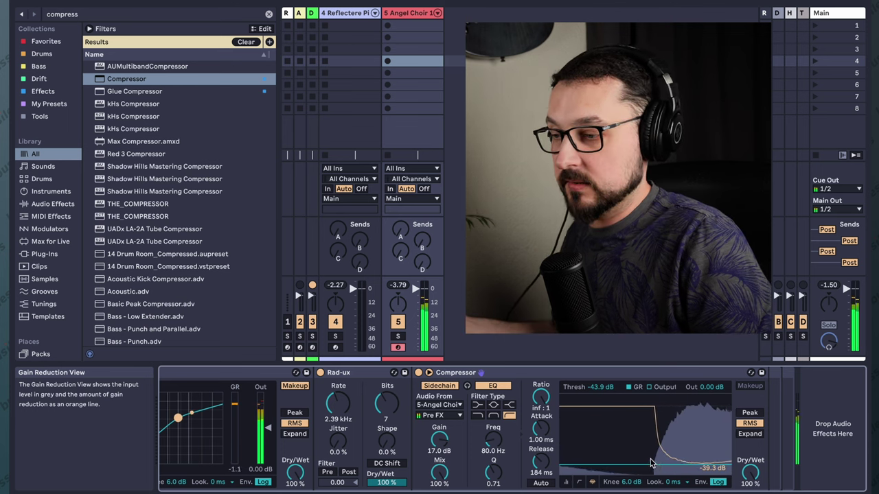
drag(541, 427, 540, 456)
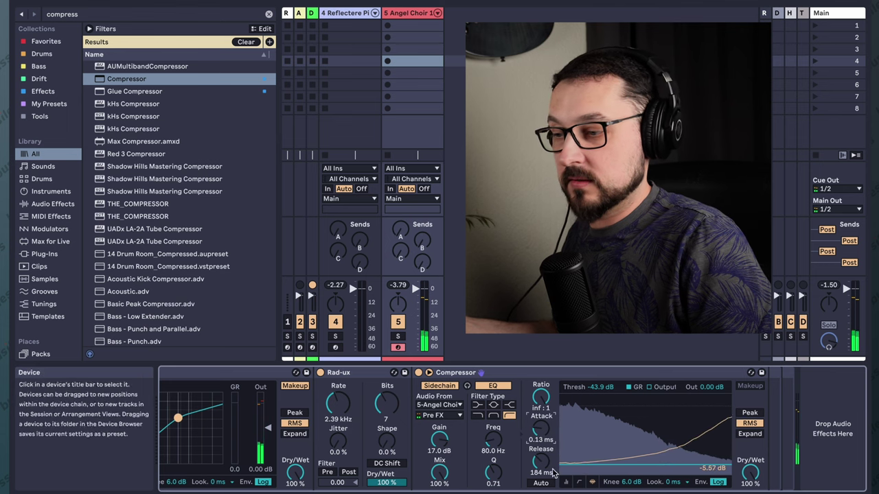